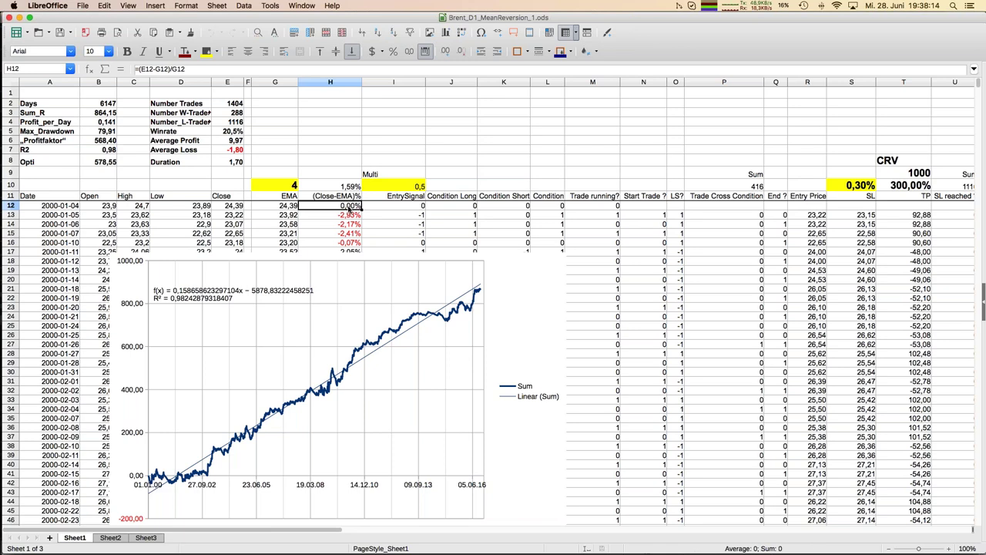
Examine the formulas for the EMA start value, EMA, percentage deviation and EntrySignal in G12, G13, H13 and I13
left_click(294, 208)
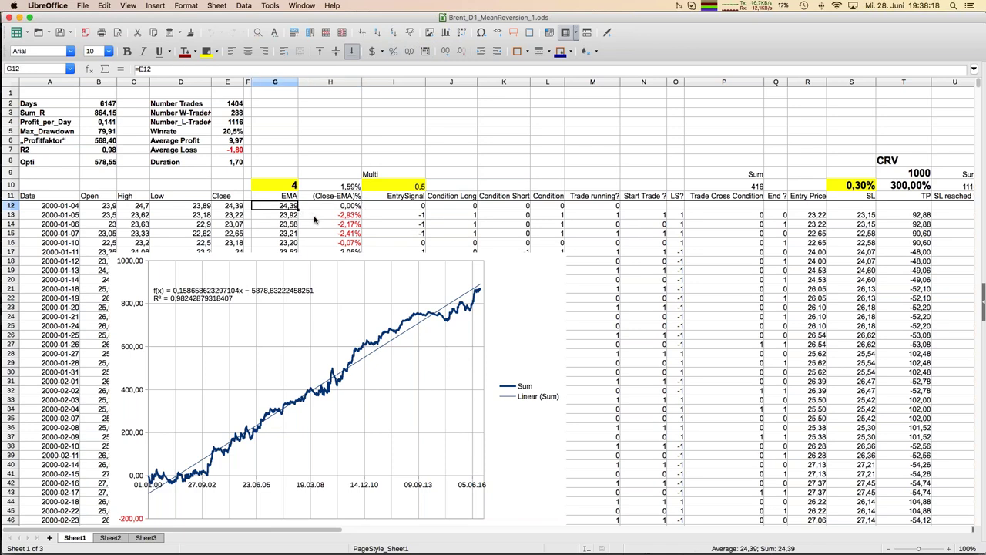
left_click(291, 216)
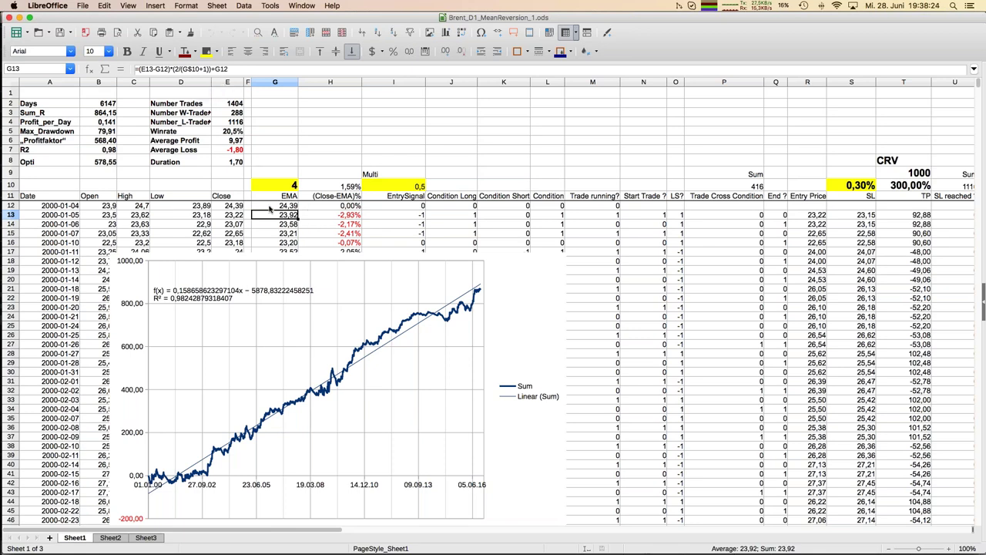
left_click(344, 218)
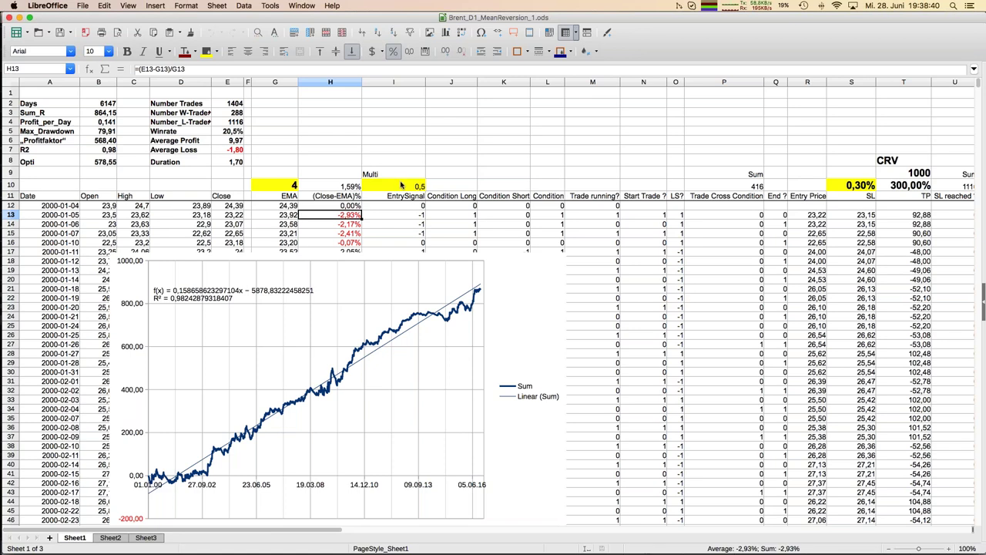
left_click(417, 218)
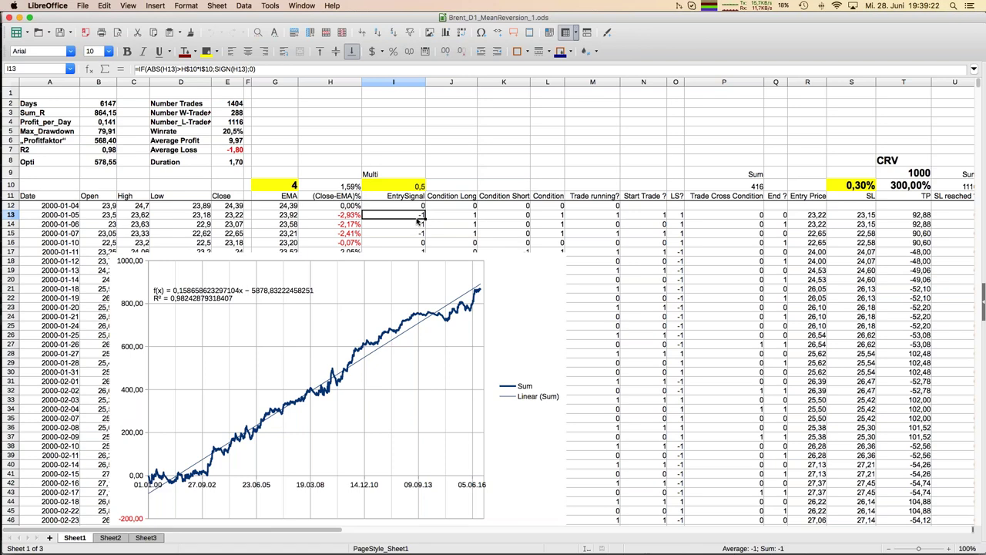
Examine the row 14 formulas from the entry signal through the trade conditions, SL and TP to Rs for Cross
key("Down")
key("Right")
key("Right")
key("Right")
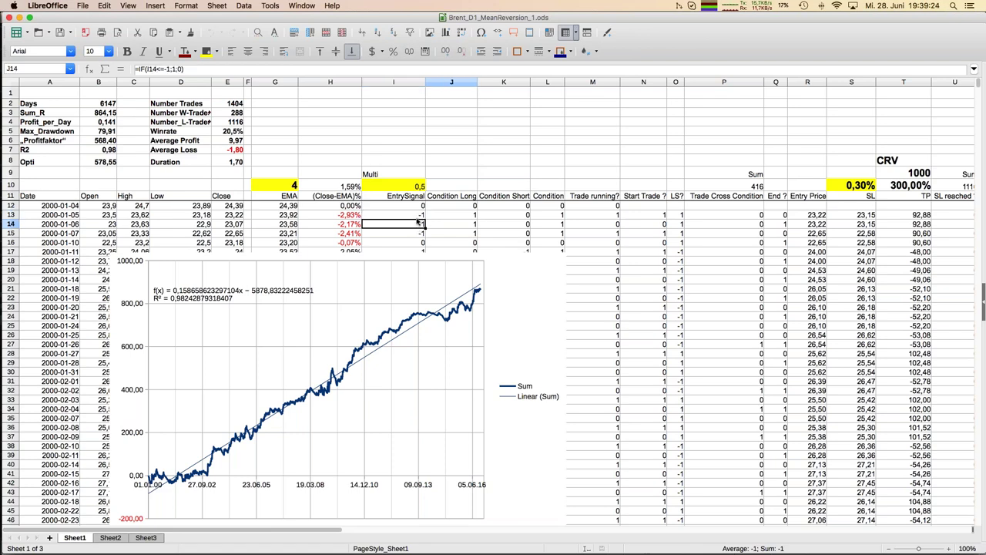
key("Right")
key("Right")
key("Right")
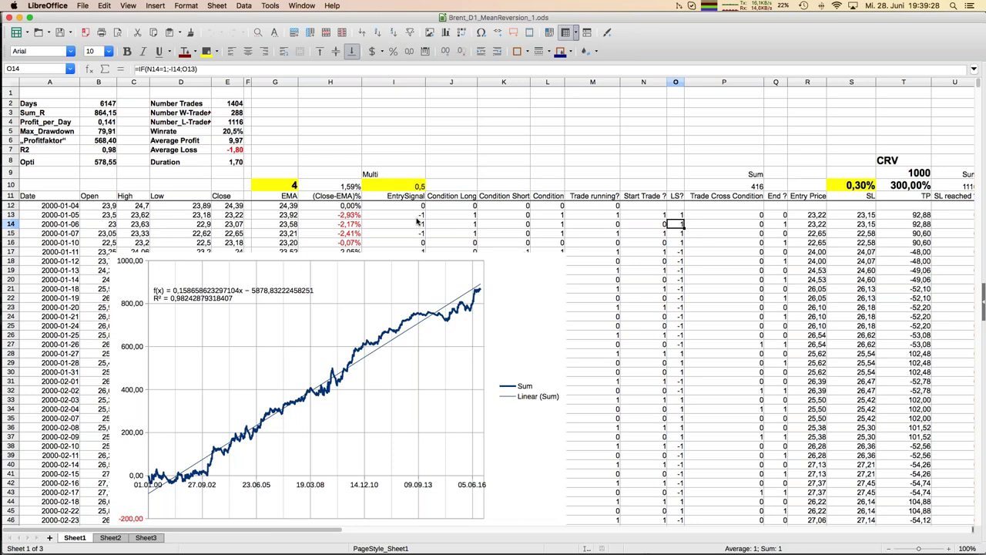
key("Right")
key("Right")
key("Right")
key("Right")
key("Right")
key("Right")
key("Right")
key("Right")
key("Right")
key("Right")
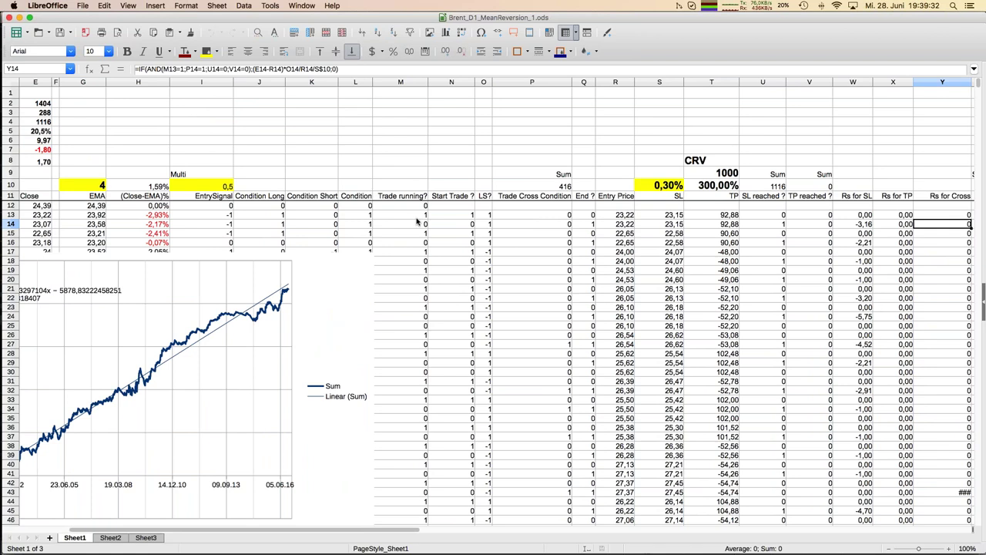
Examine the Entry Price formula in R14 and the Trade Cross Condition formula in P14
key("Left")
key("Left")
key("Left")
key("Left")
key("Left")
key("Left")
key("Left")
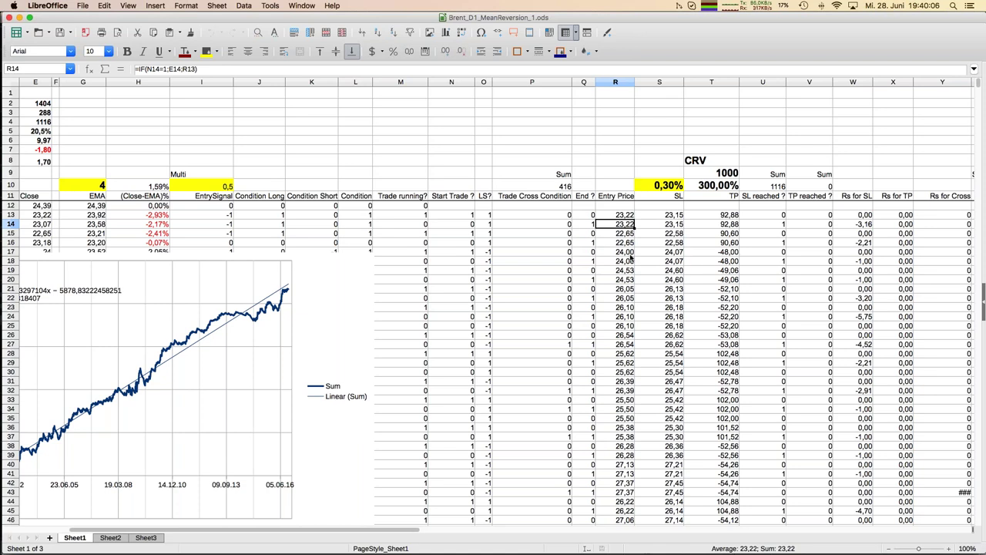
left_click(524, 224)
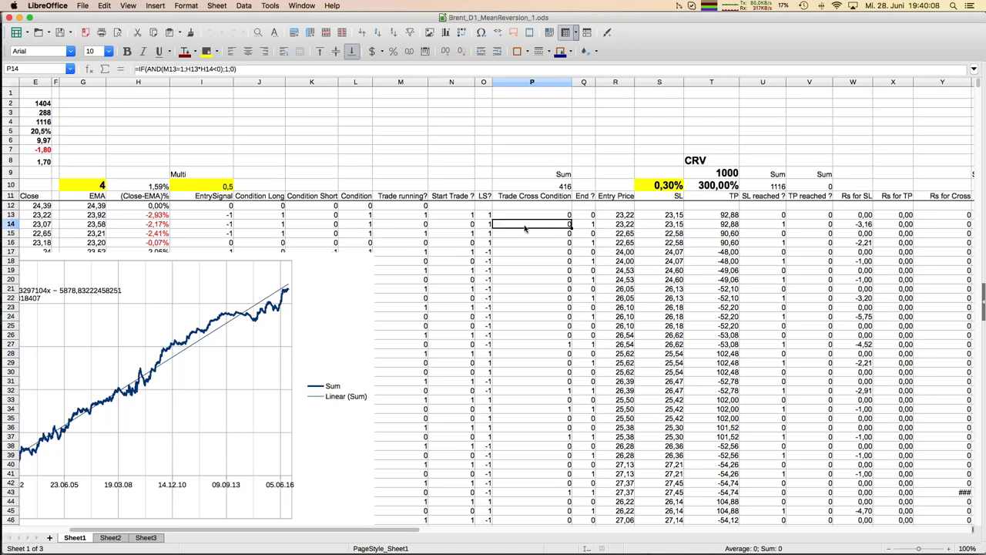
Go back along row 14 to the Date column and examine the Opti label and its formula in B8
key("Left")
key("Left")
key("Left")
key("Left")
key("Left")
key("Left")
key("Left")
key("Left")
key("Left")
key("Left")
key("Left")
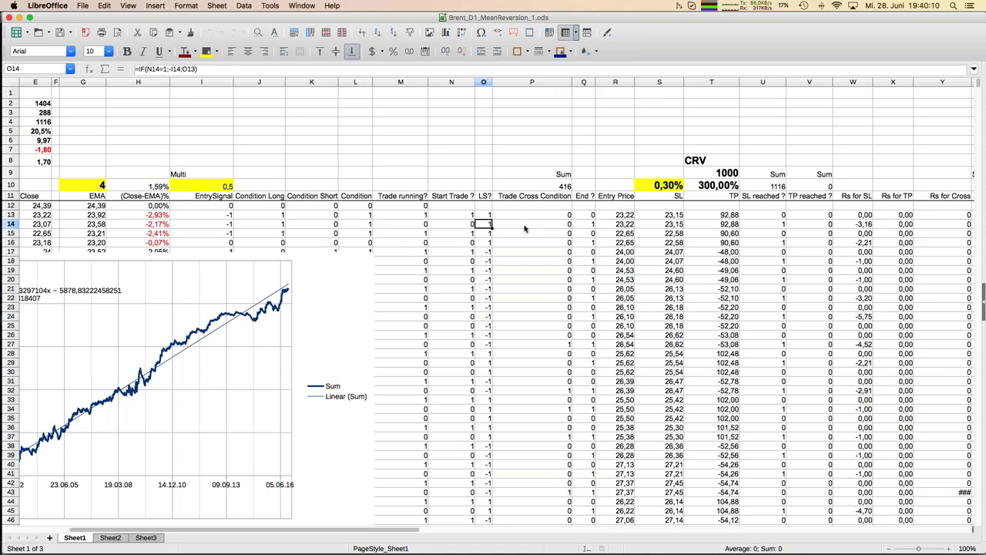
key("Left")
key("Left")
key("Left")
key("Left")
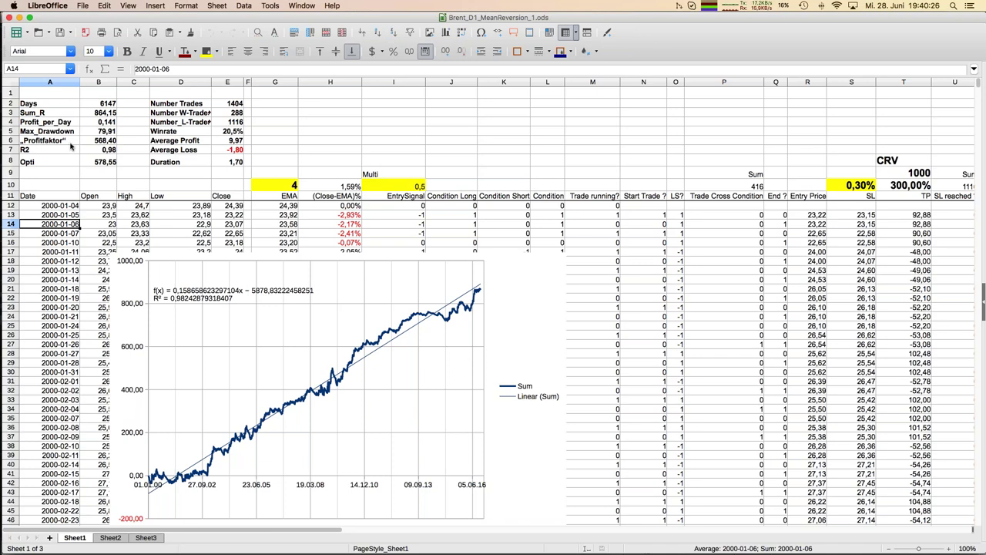
left_click(31, 163)
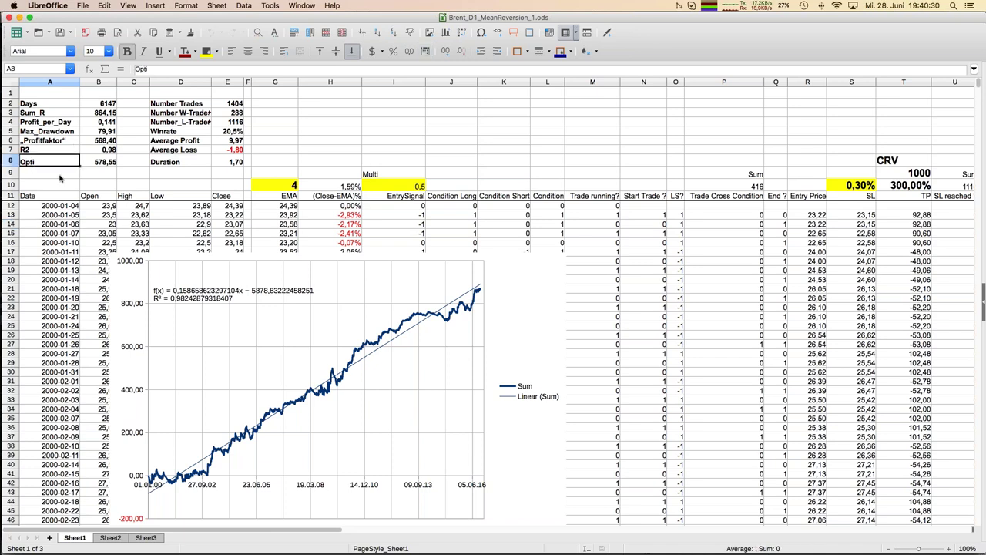
left_click(94, 163)
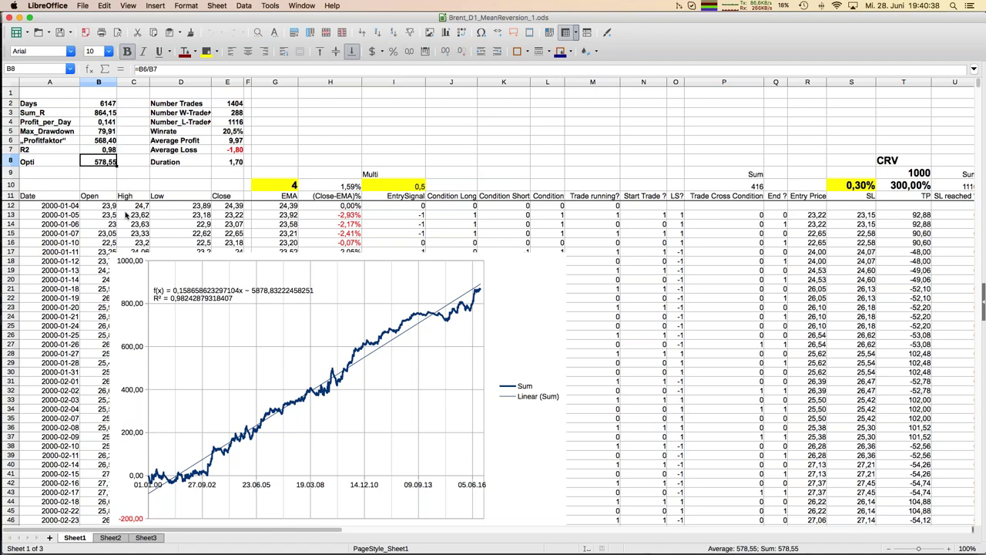
Try an EMA period of 5 in G10
left_click(293, 186)
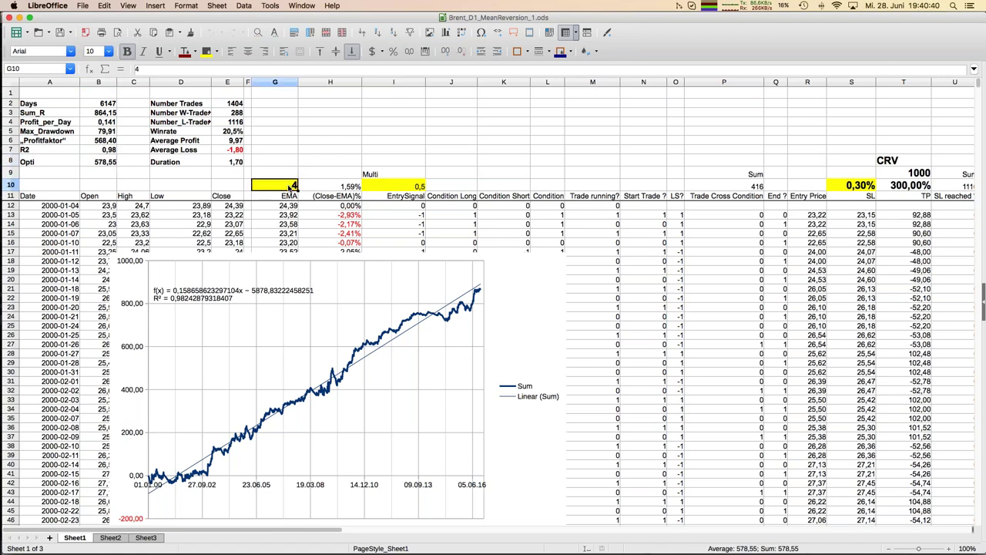
type("5")
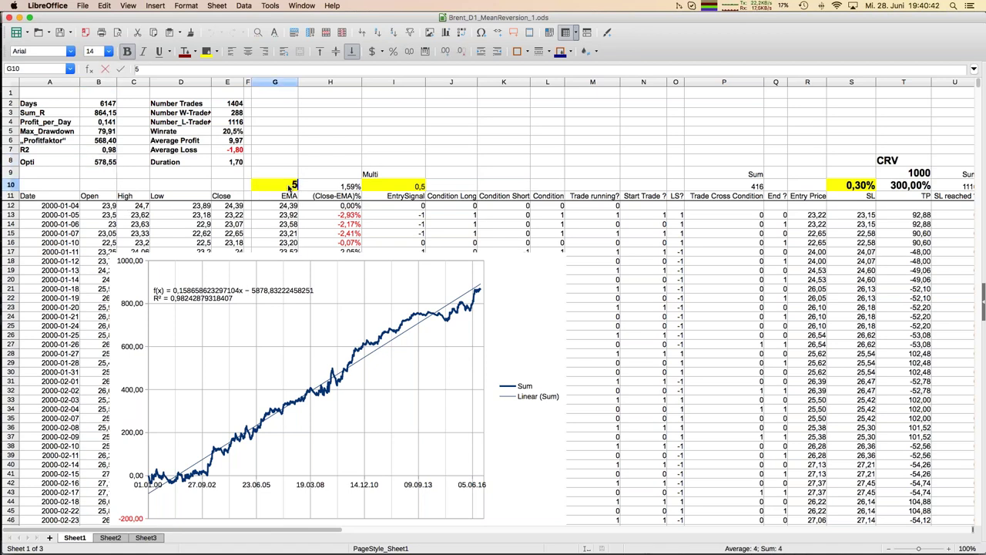
key("Return")
Set the EMA period in G10 to 6 and check the Opti value in B8
left_click(293, 186)
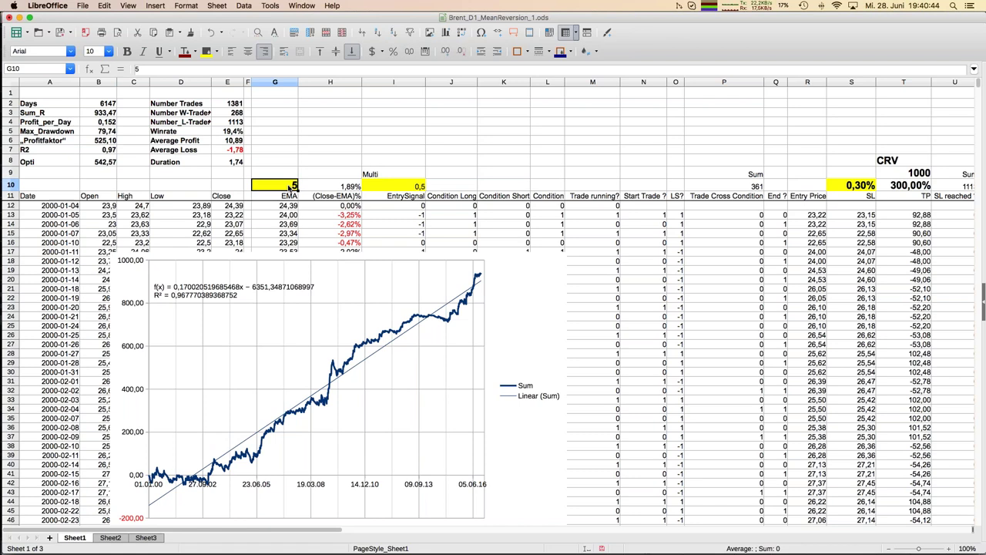
type("6")
key("Return")
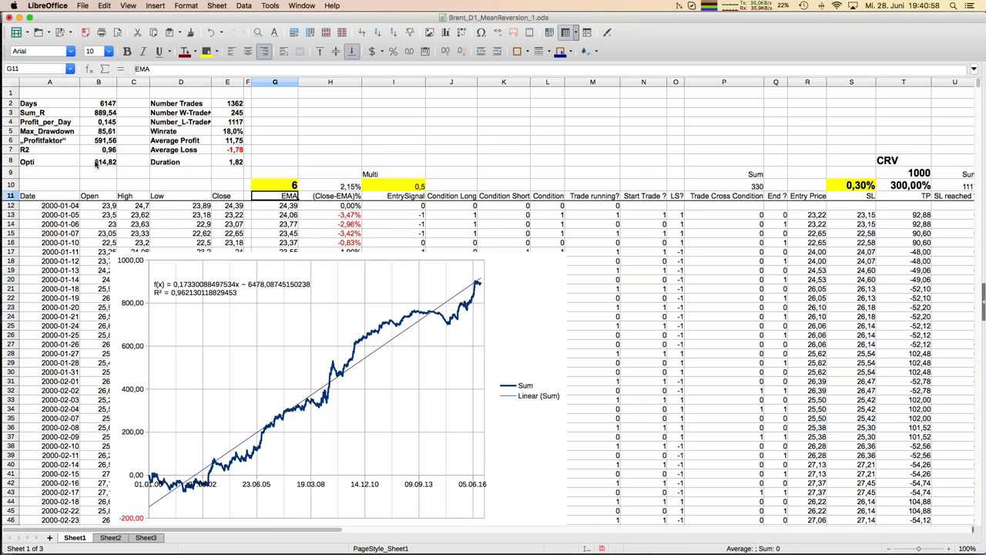
left_click(294, 187)
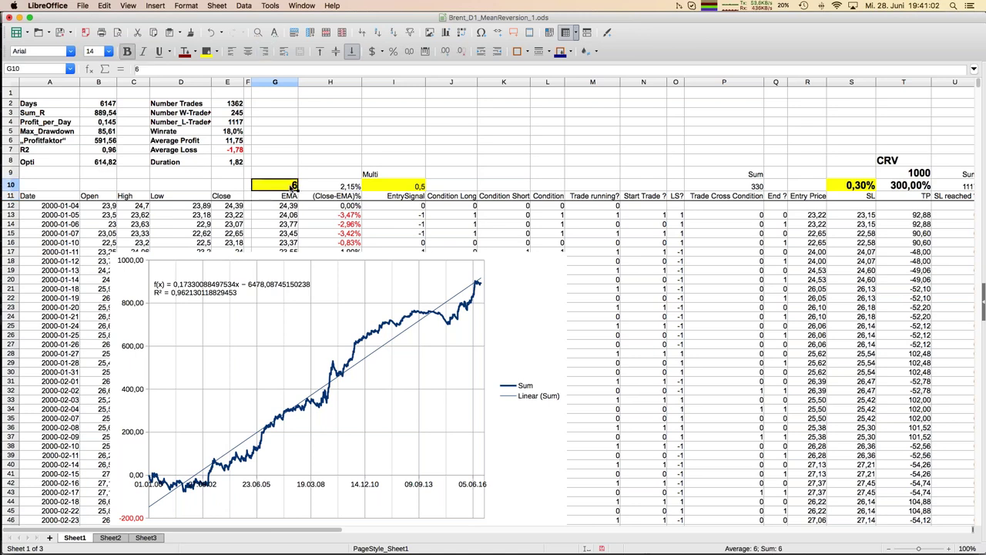
left_click(100, 163)
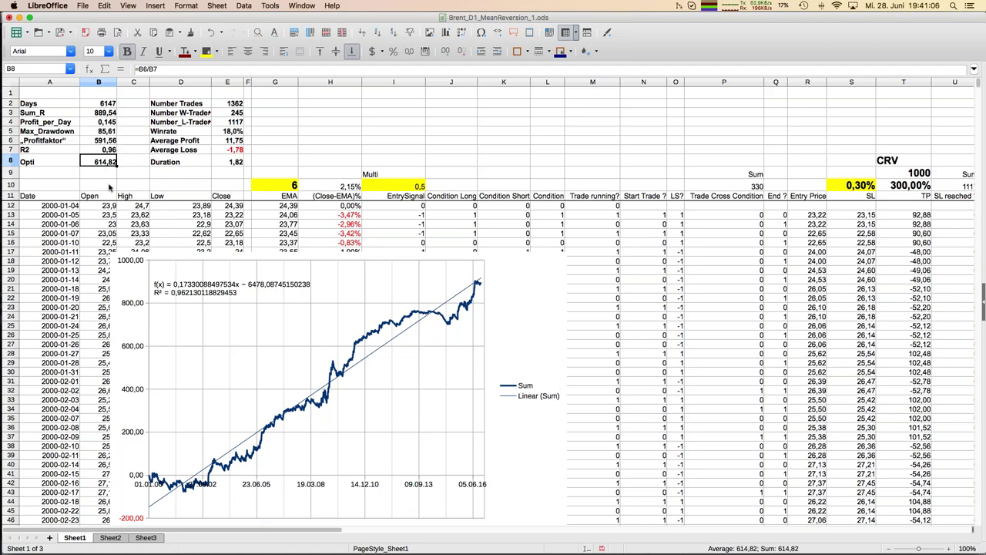
Set the Multi parameter in I10 to 0,4
left_click(421, 190)
type("0,4")
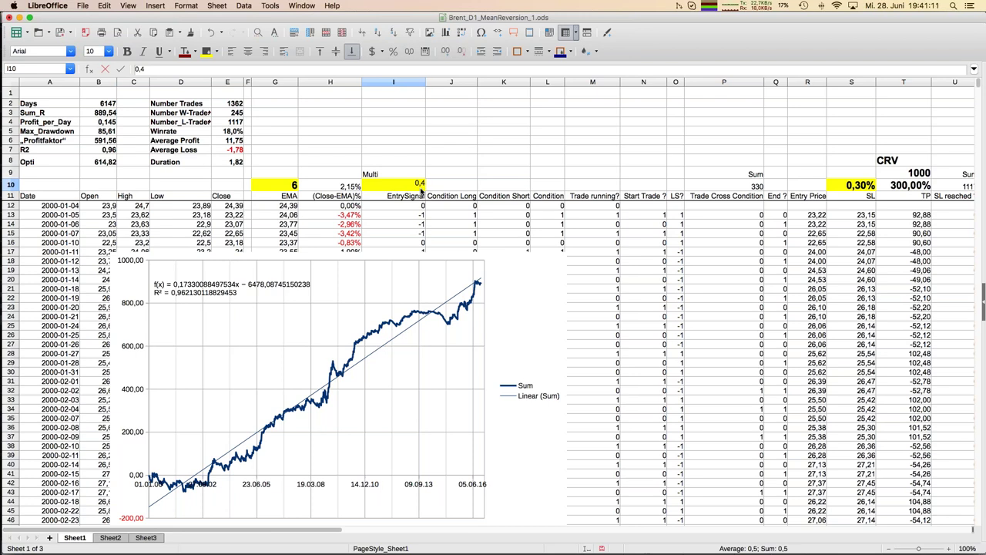
key("Return")
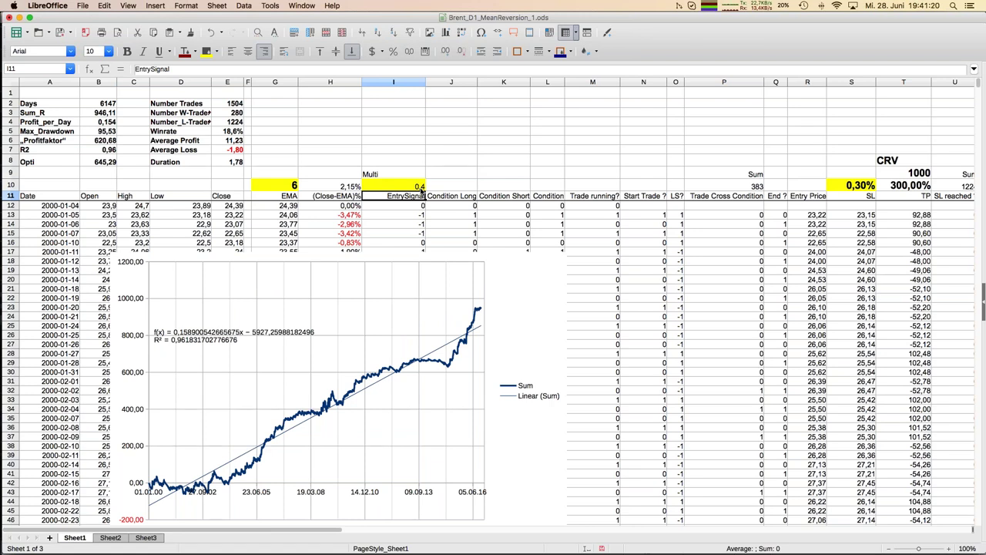
Review the highlighted EMA period and Multi parameters in G10 and I10
key("Up")
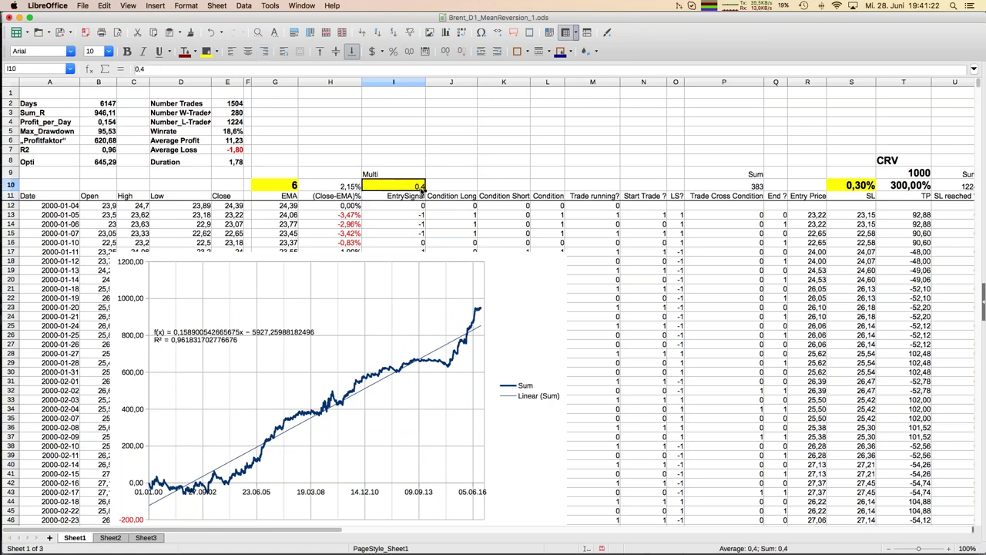
key("Left")
key("Left")
key("Right")
key("Right")
key("Left")
key("Left")
key("Left")
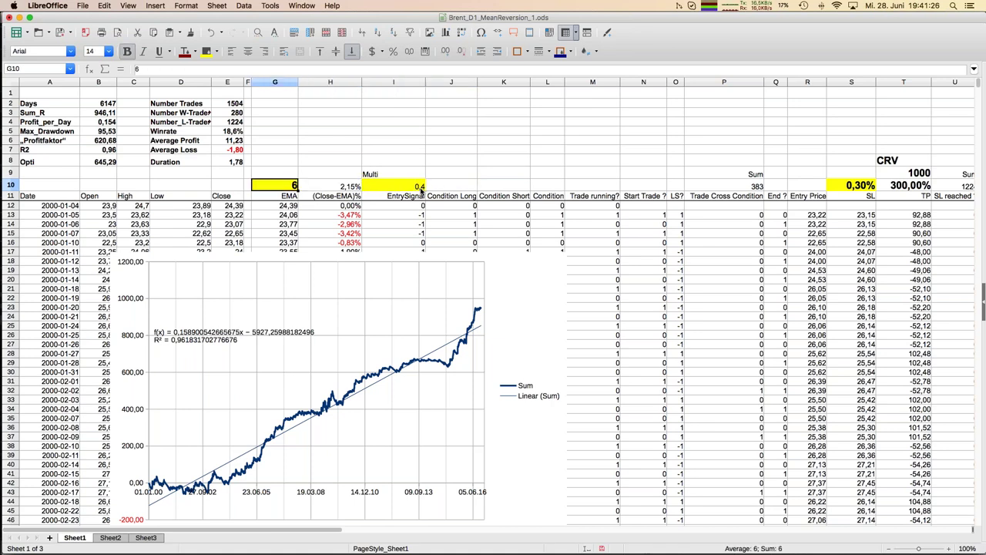
key("Right")
key("Right")
key("Right")
key("Left")
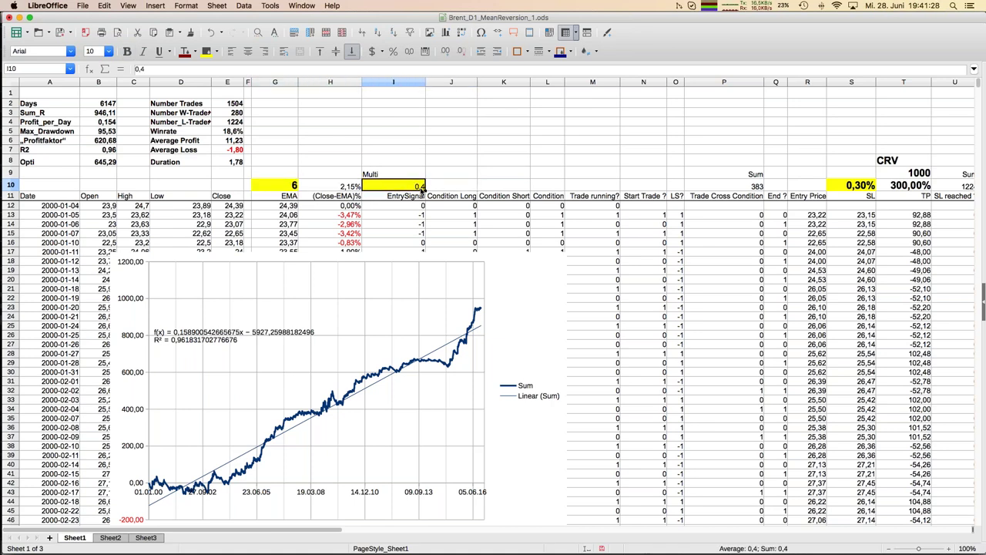
Move along row 10 to the highlighted SL percentage in S10 and review it as a parameter
key("Right")
key("Right")
key("Right")
key("Right")
key("Right")
key("Right")
key("Right")
key("Right")
key("Right")
key("Right")
key("Right")
key("Right")
key("Right")
key("Right")
key("Right")
key("Left")
key("Left")
key("Left")
key("Left")
key("Left")
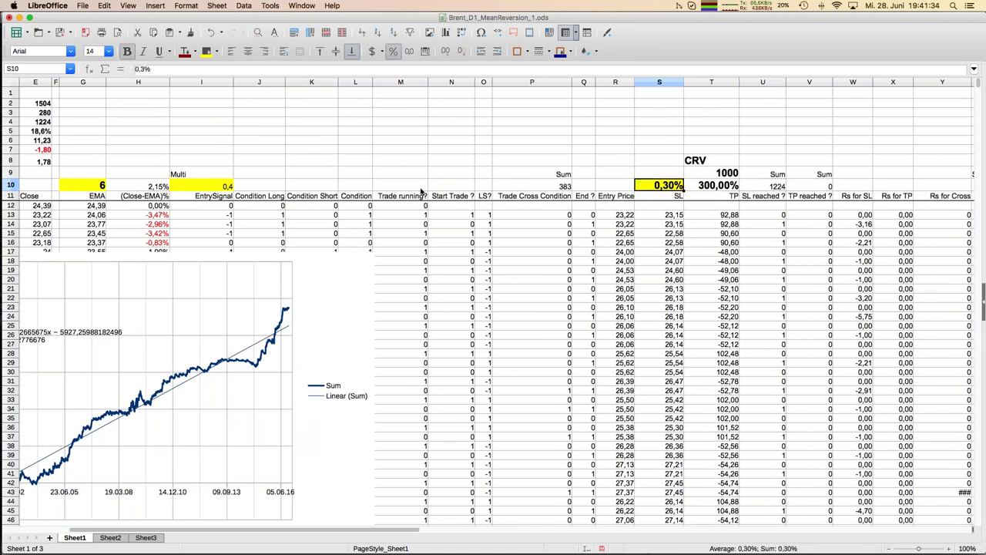
Give the Spread value in Z10 an orange background
key("Right")
key("Right")
key("Right")
key("Right")
key("Right")
key("Right")
key("Right")
key("Right")
key("Right")
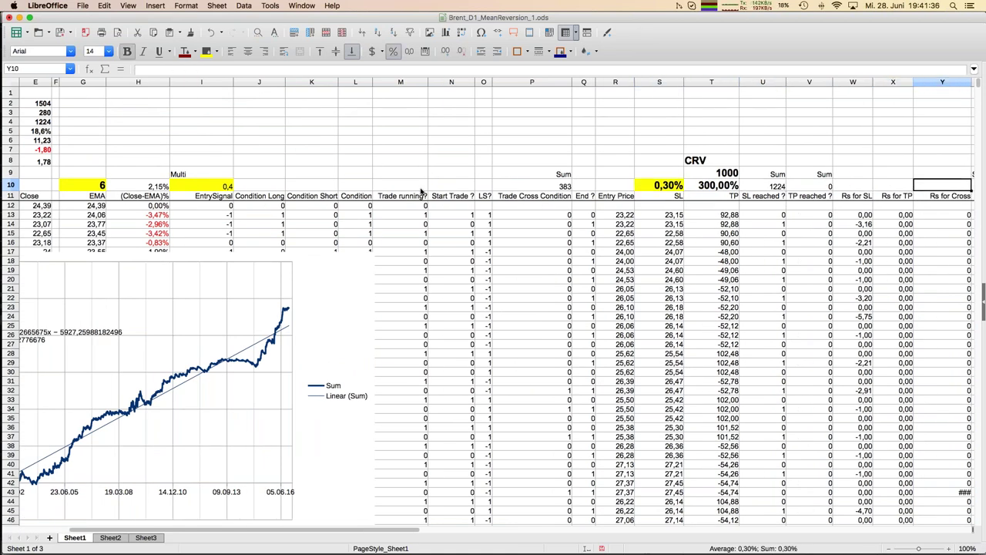
key("Right")
key("Right")
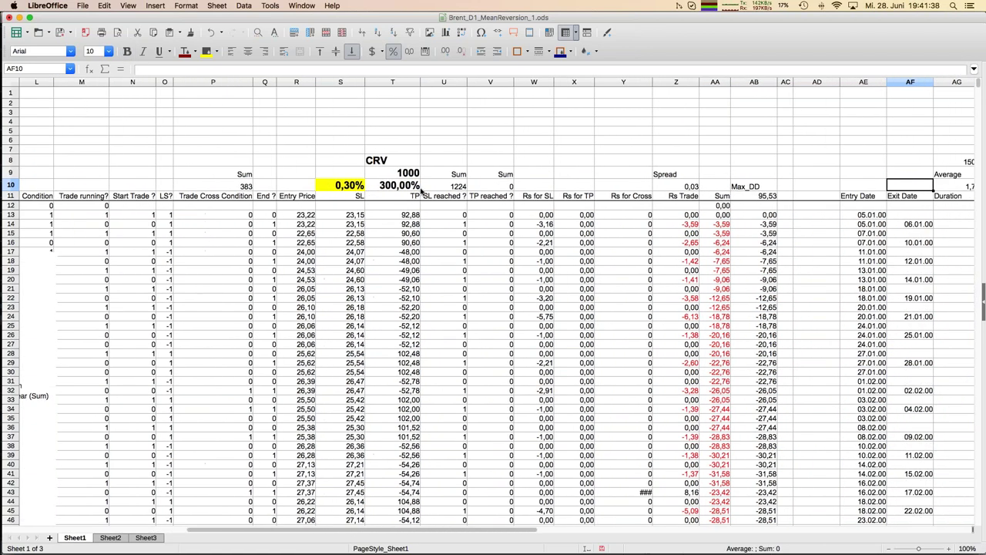
key("Left")
key("Left")
key("Left")
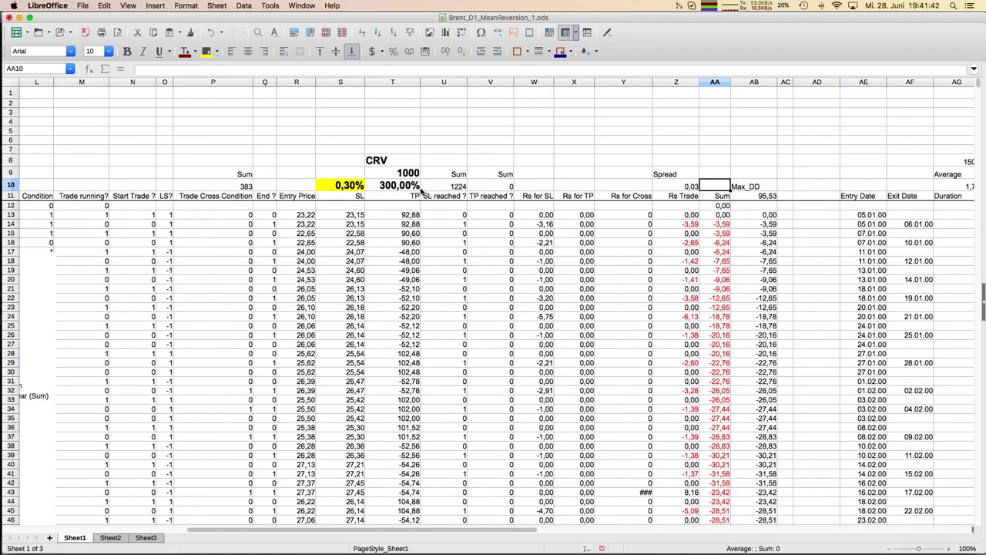
key("Left")
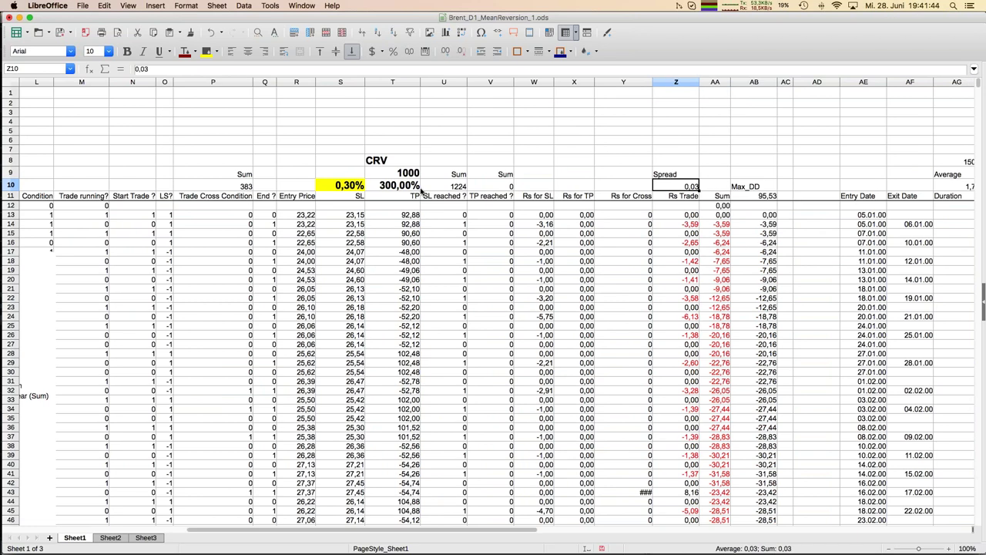
left_click(218, 53)
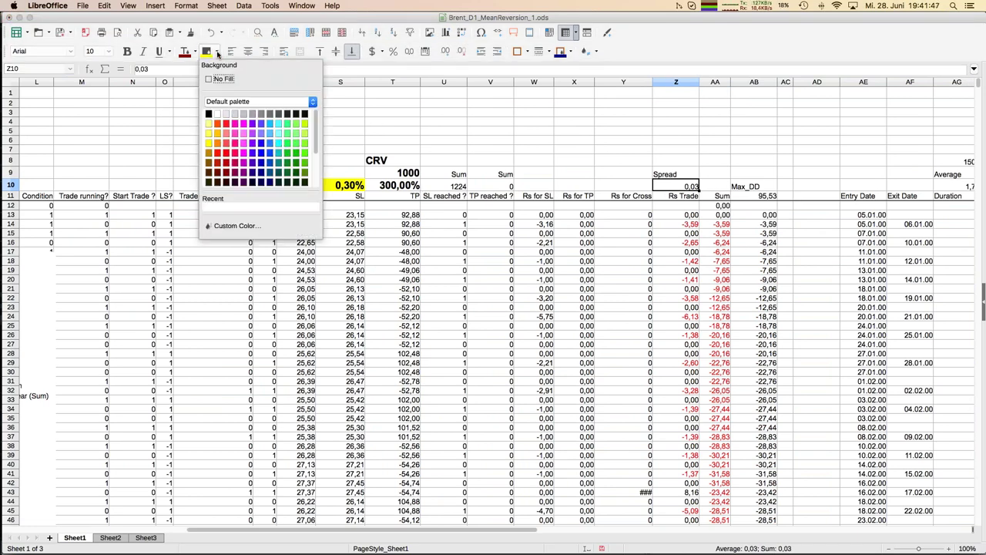
left_click(219, 126)
left_click(590, 151)
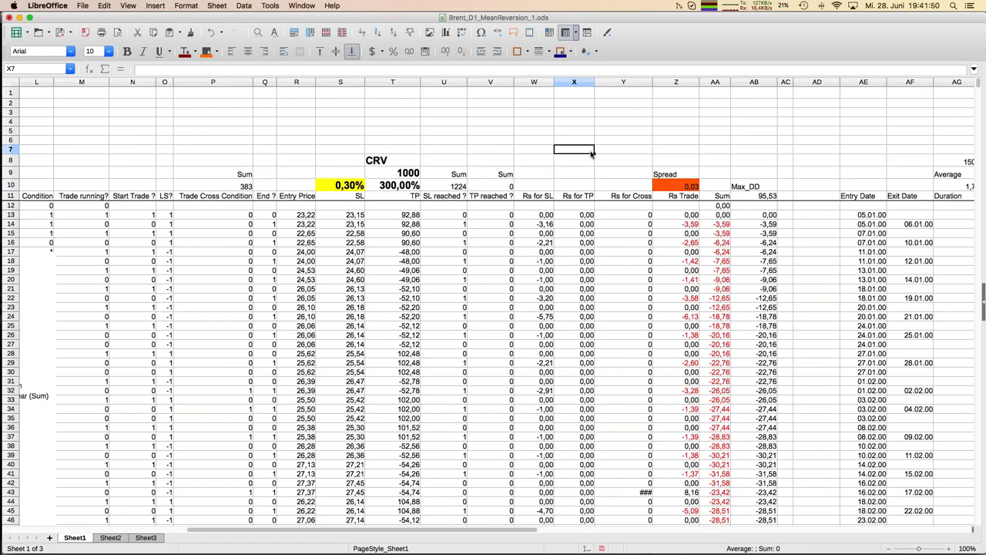
Select the Spread value in Z10 again and review it
key("Down")
key("Down")
key("Down")
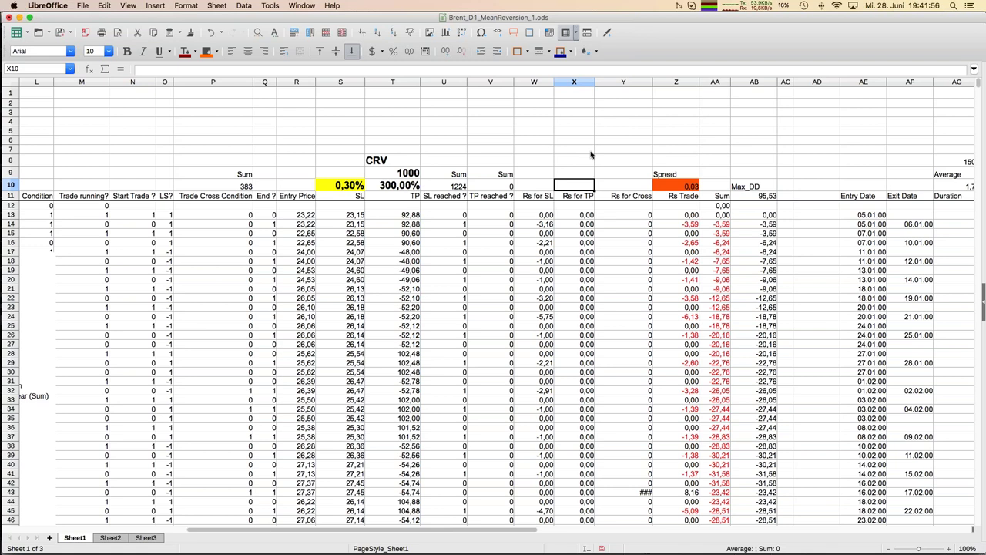
key("Right")
key("Right")
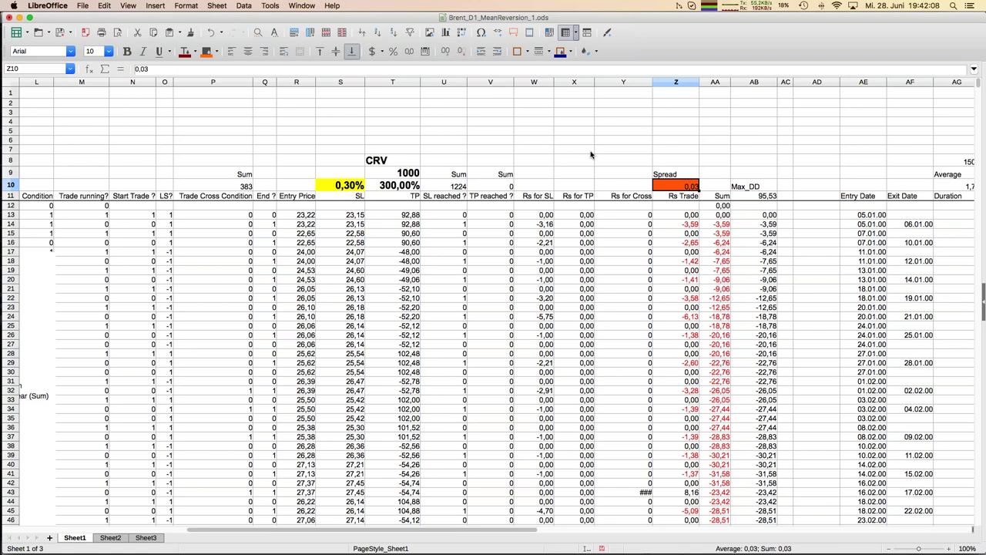
Go back along row 10 to the statistics block and select the EMA period in G10
key("Left")
key("Left")
key("Left")
key("Left")
key("Left")
key("Left")
key("Left")
key("Left")
key("Left")
key("Left")
key("Left")
key("Left")
key("Left")
key("Left")
key("Left")
key("Left")
key("Left")
key("Left")
key("Left")
key("Left")
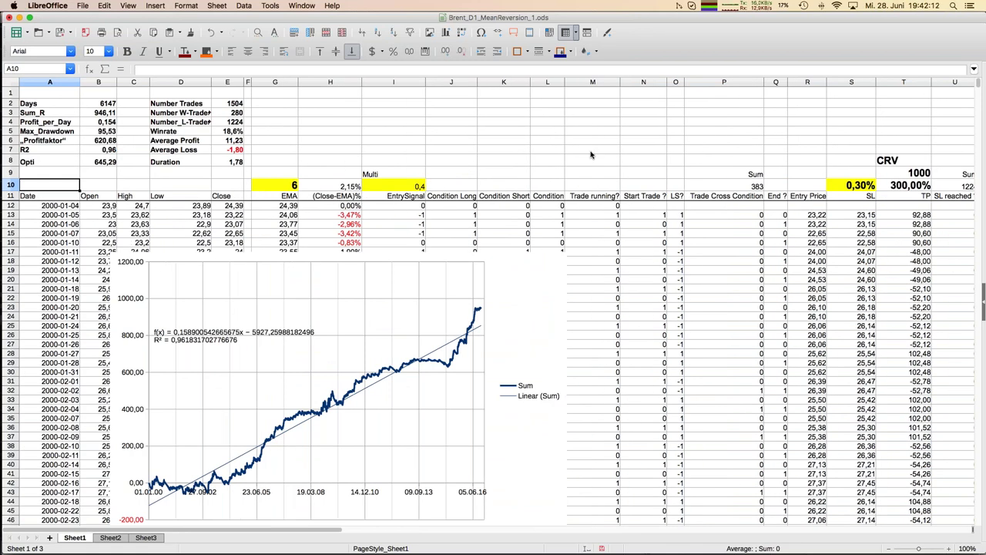
key("Right")
key("Right")
key("Right")
key("Right")
key("Right")
key("Right")
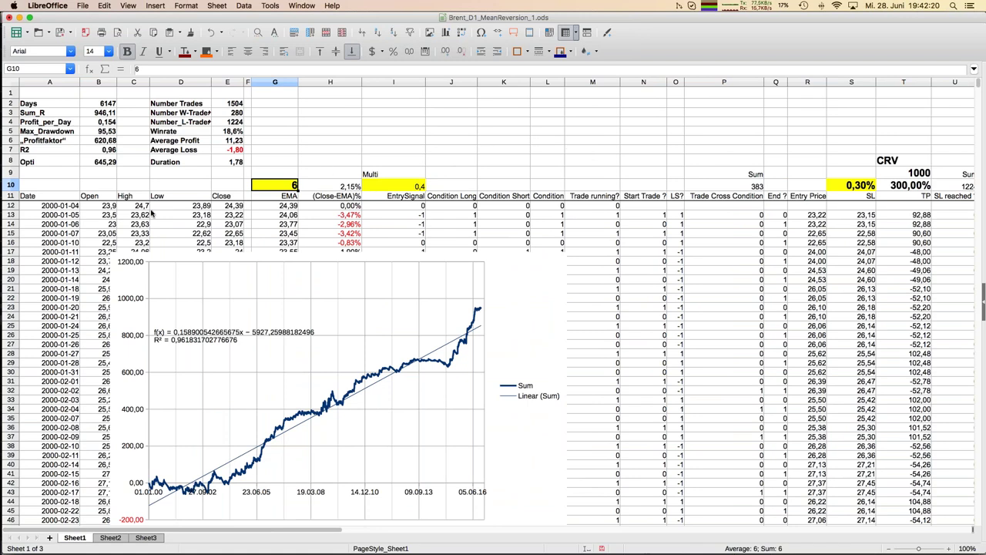
Switch to Excel with the Brent_D1_MeanReversion_1 workbook and select the EMA period in G10
mouse_move(2, 320)
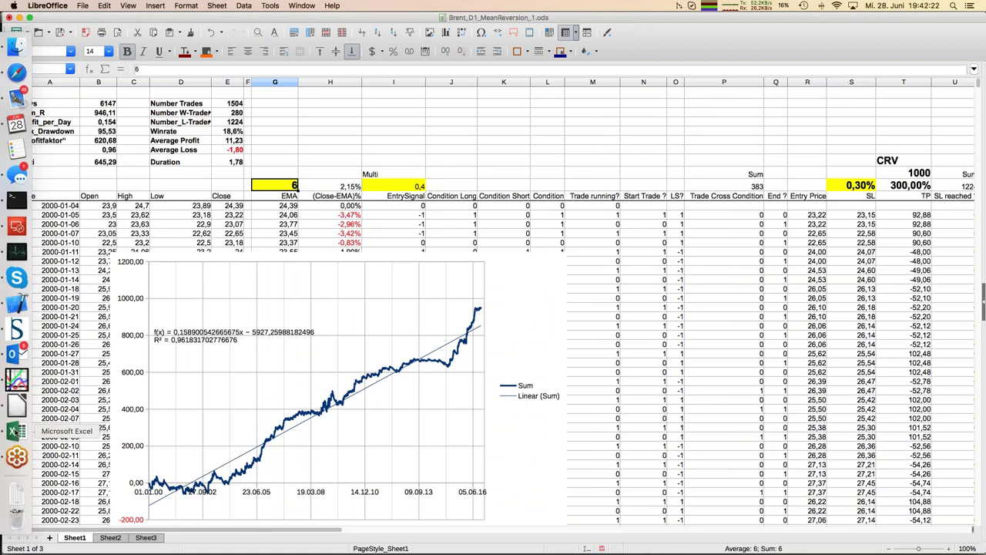
left_click(15, 431)
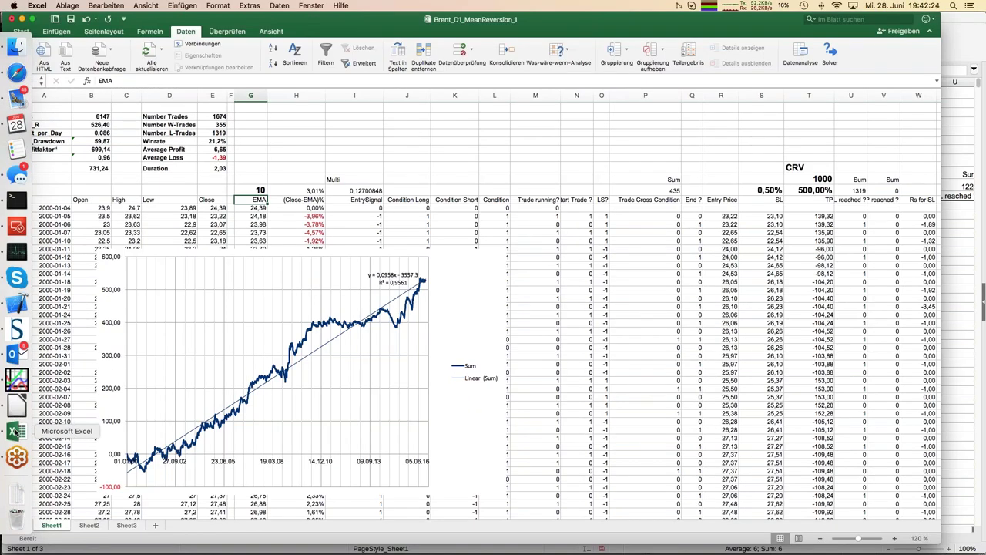
left_click(259, 191)
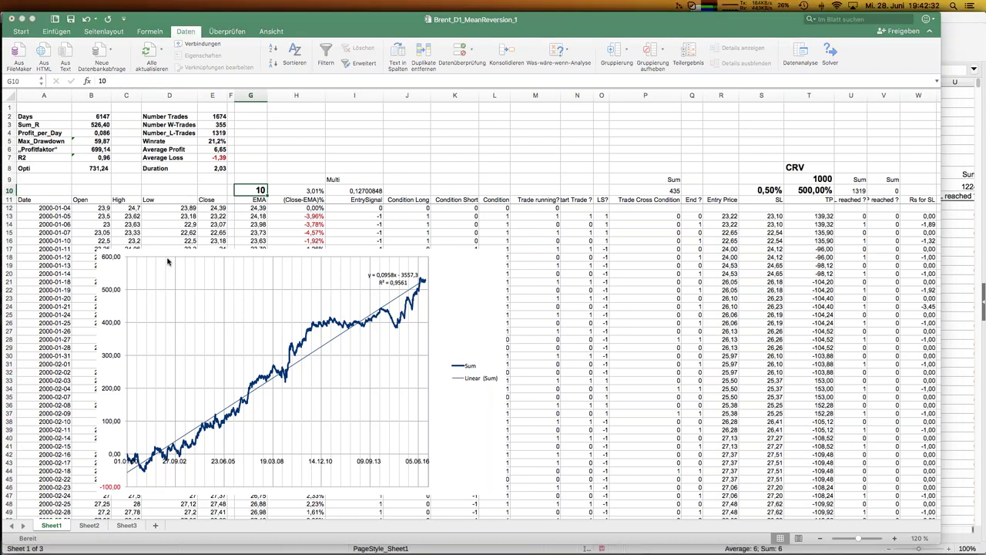
left_click(120, 187)
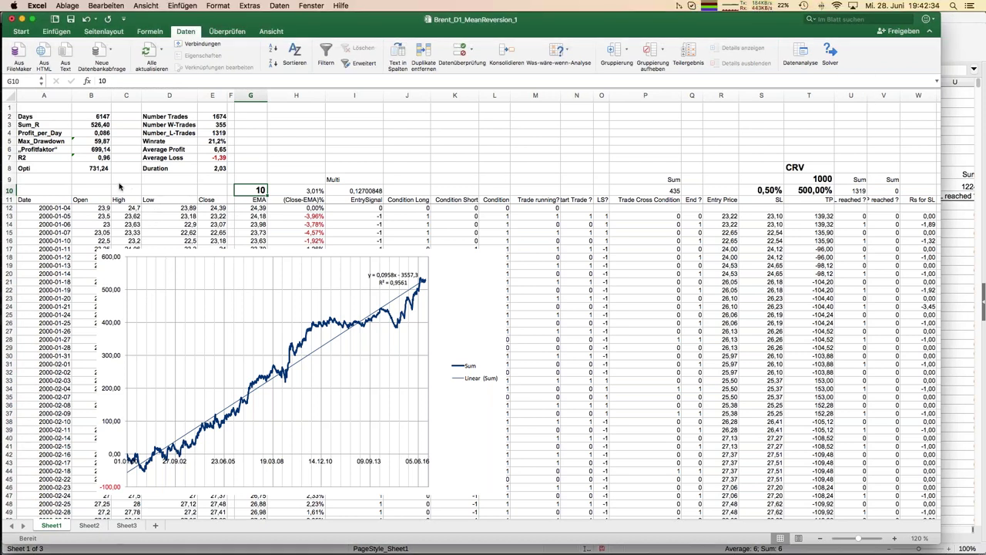
Run Solver with the evolutionary algorithm to minimise the Opti value in B8 by changing G10, I10 and S10 under the existing constraints
left_click(96, 178)
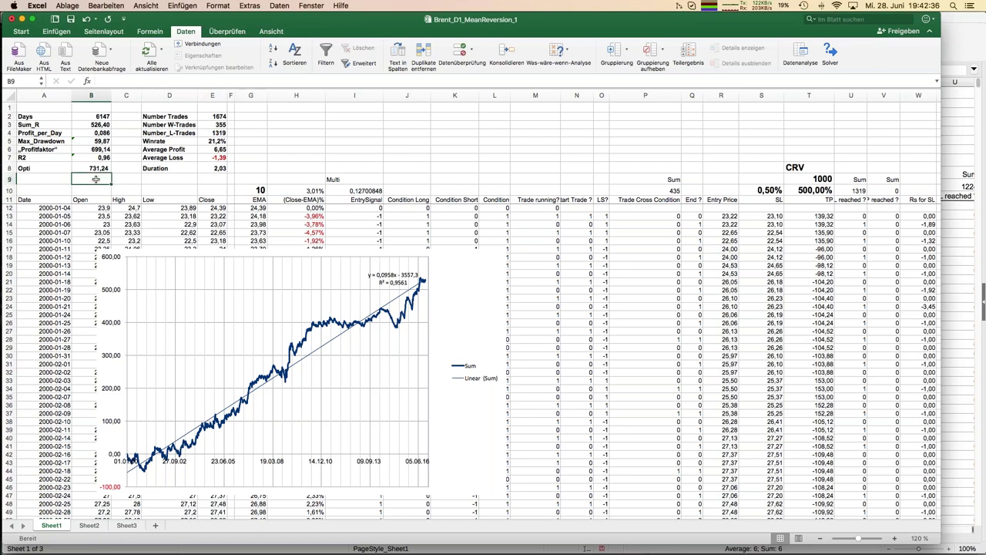
left_click(94, 169)
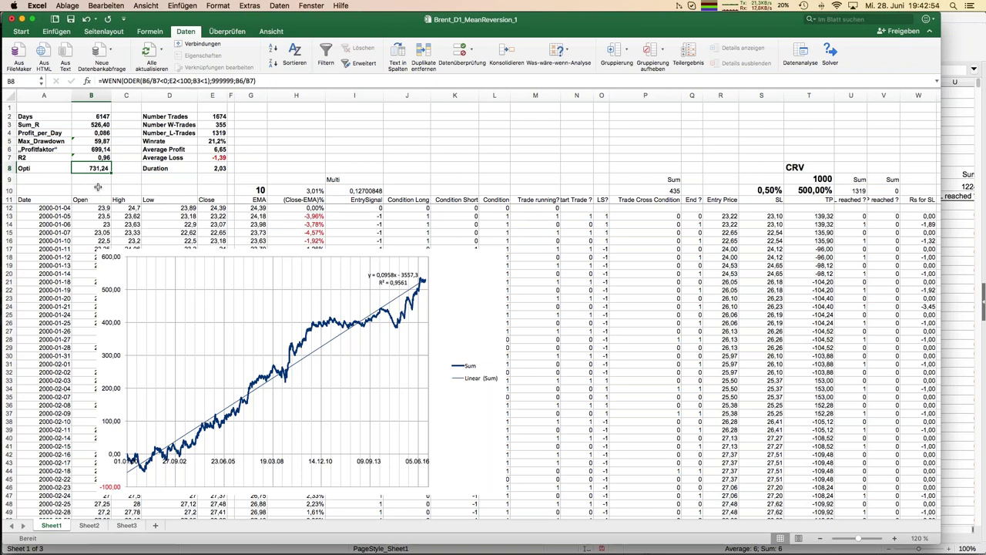
left_click(831, 53)
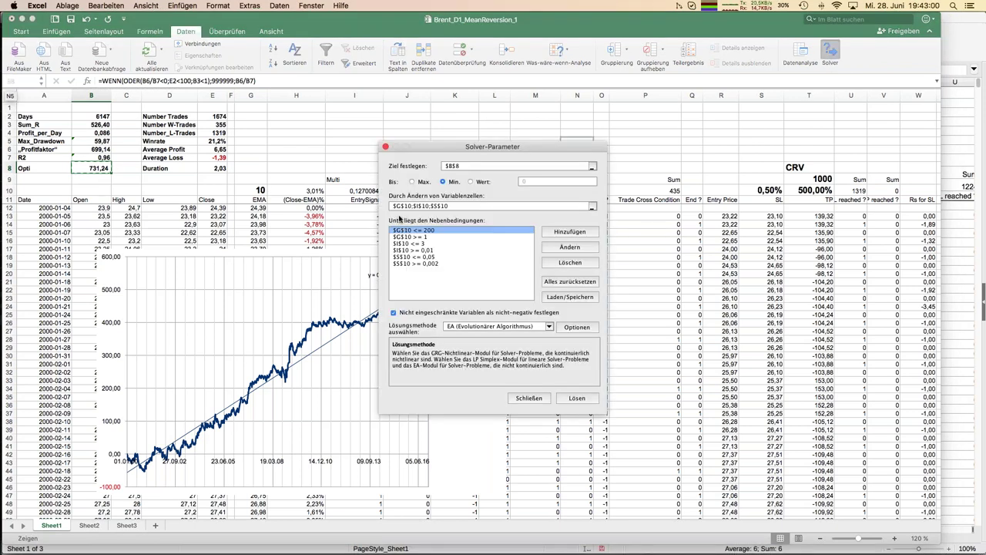
left_click(131, 190)
left_click(90, 182)
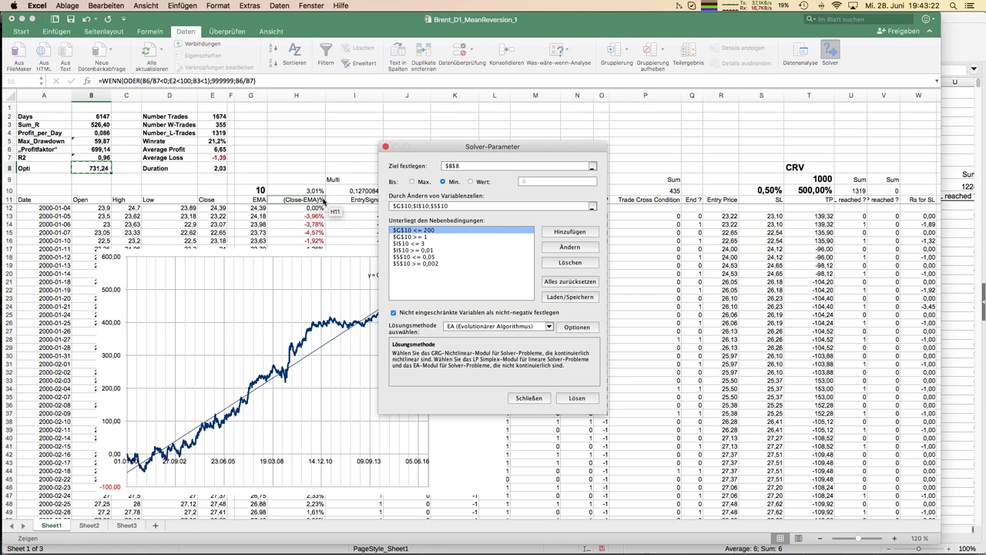
left_click(578, 399)
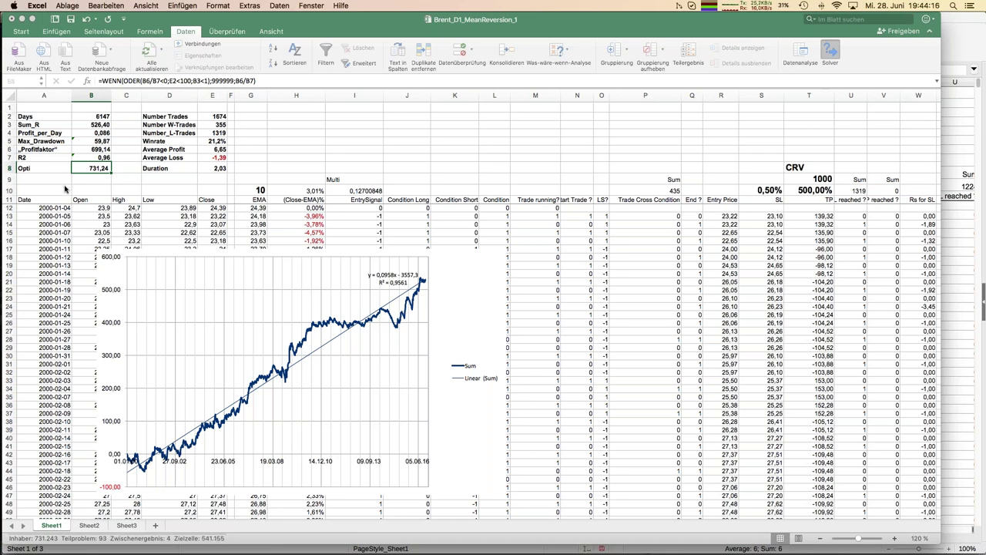
Switch to LibreOffice while Solver runs and bring up the Dax_Yahoo_MeanReversion_1.ods spreadsheet
mouse_move(3, 354)
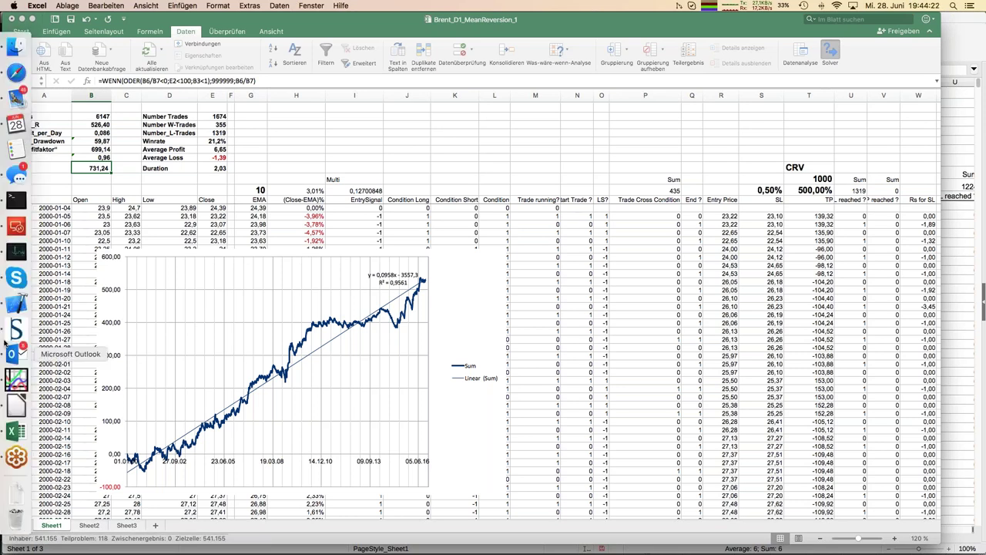
left_click(17, 406)
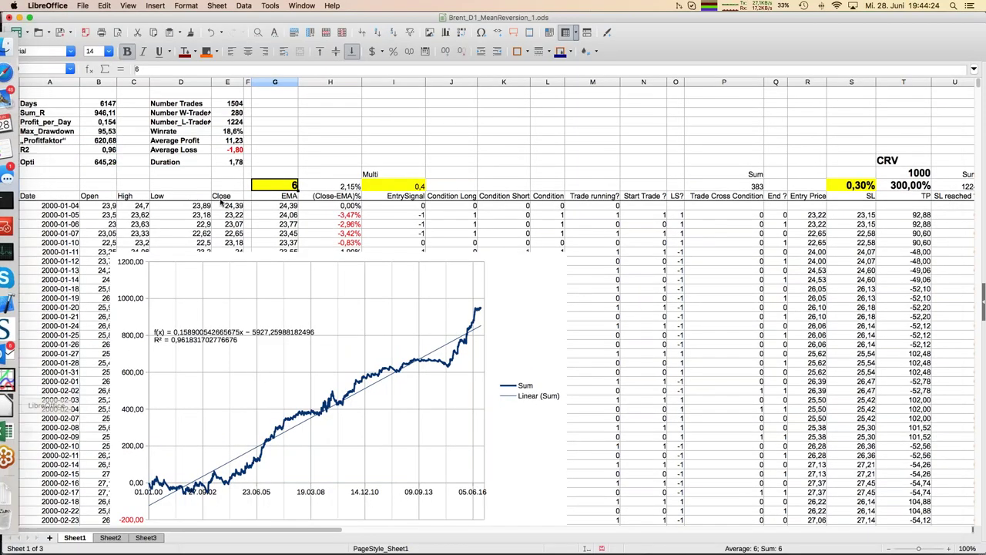
left_click(307, 8)
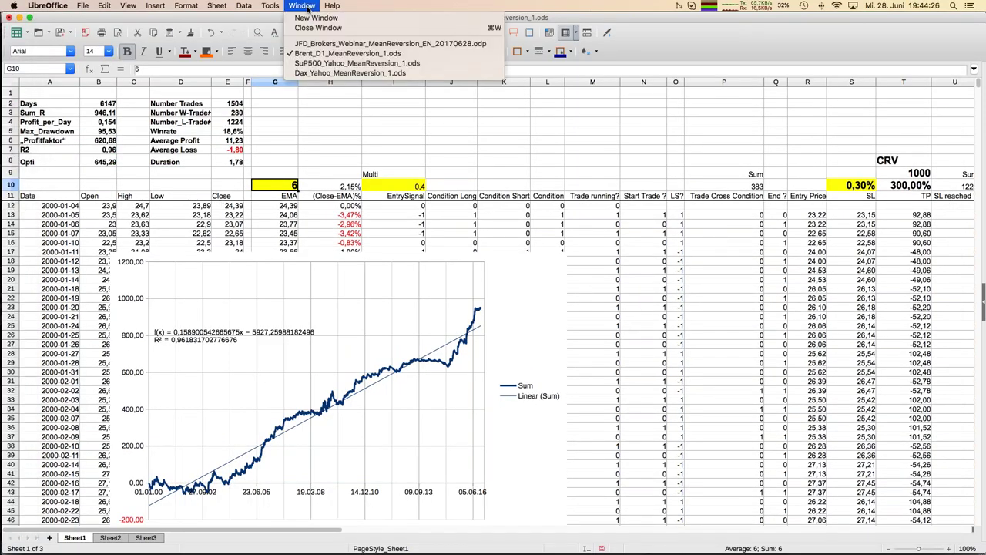
left_click(330, 74)
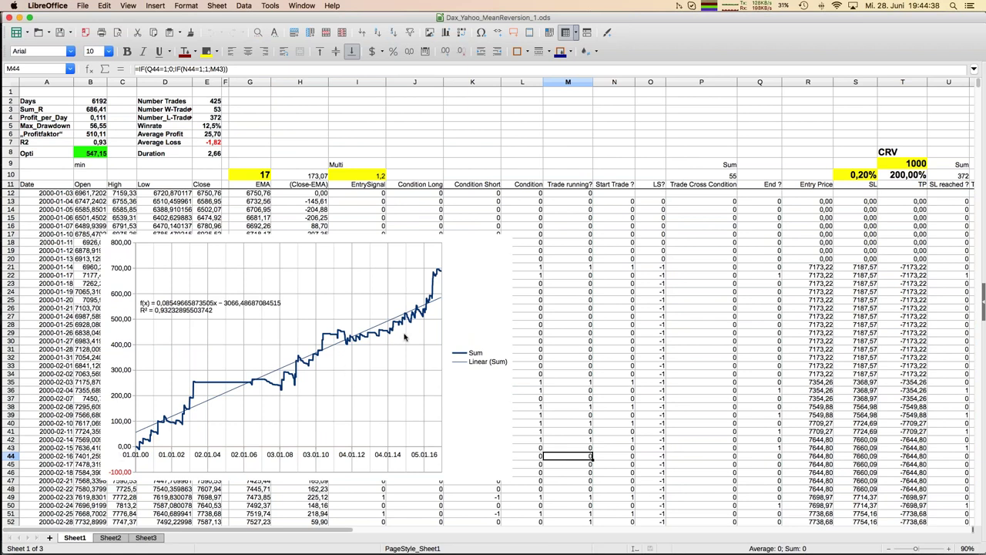
Try an EMA period of 16 in G10 of the Dax backtest
left_click(259, 176)
type("16")
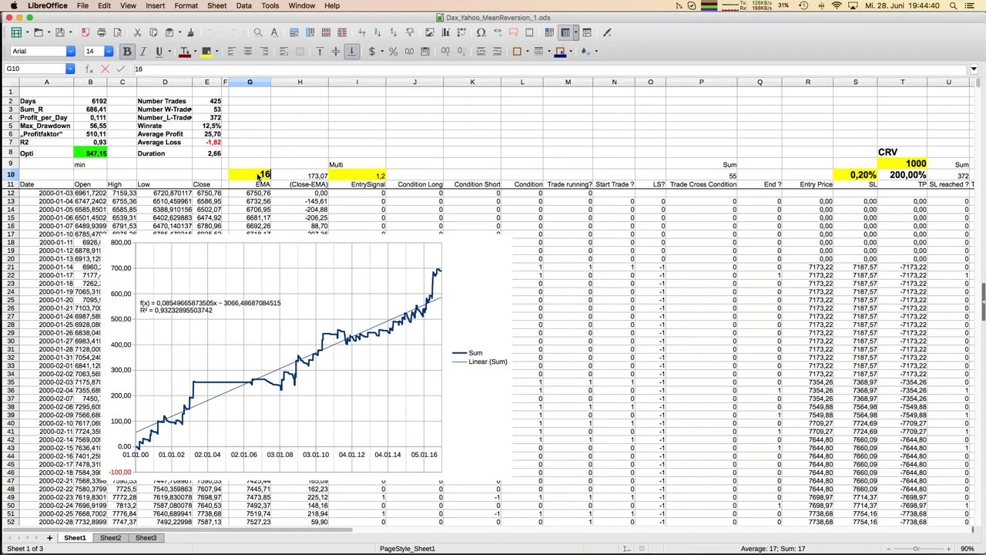
key("Return")
Set the Dax backtest's EMA period in G10 to 18
left_click(259, 177)
type("18")
key("Return")
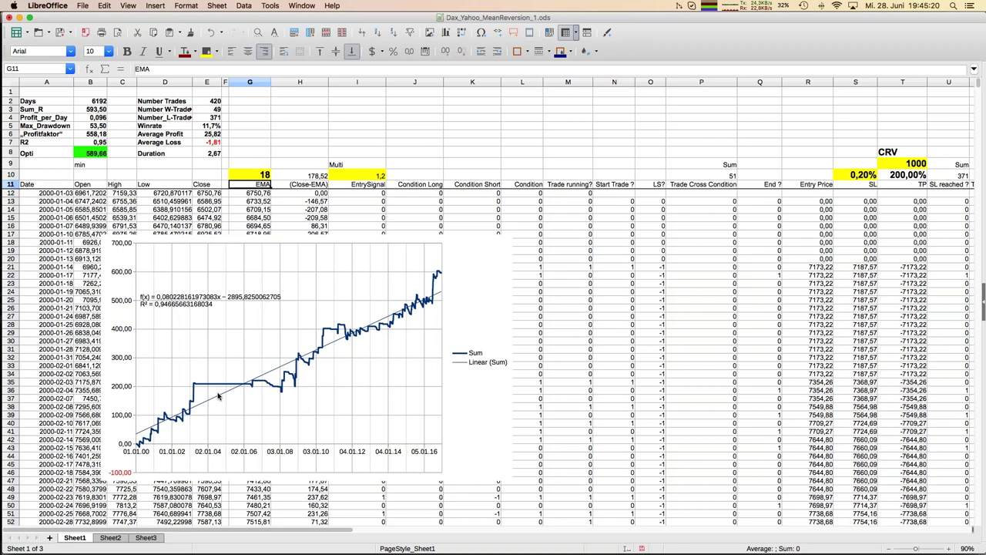
Bring up the SuP500_Yahoo_MeanReversion_1.ods spreadsheet and review its statistics and equity curve
left_click(302, 6)
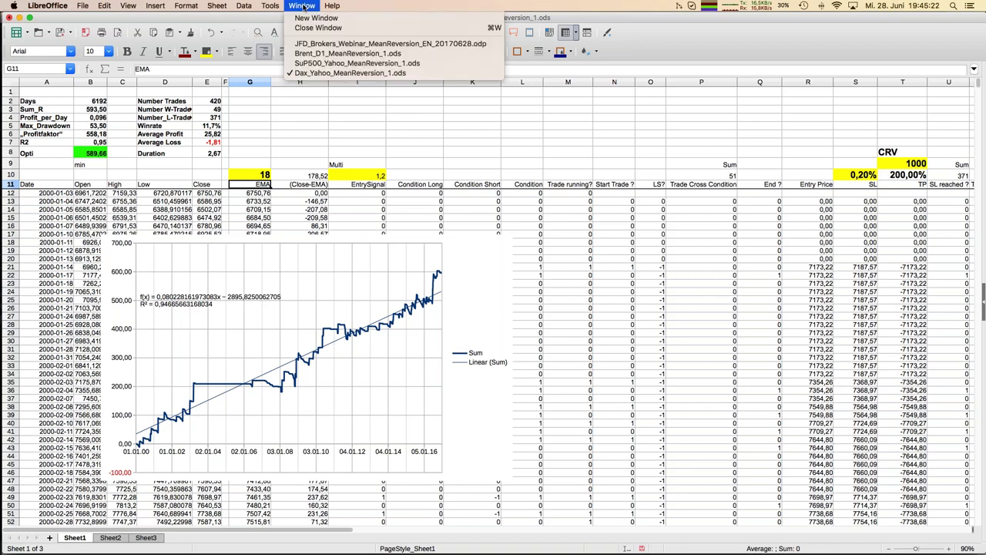
left_click(350, 72)
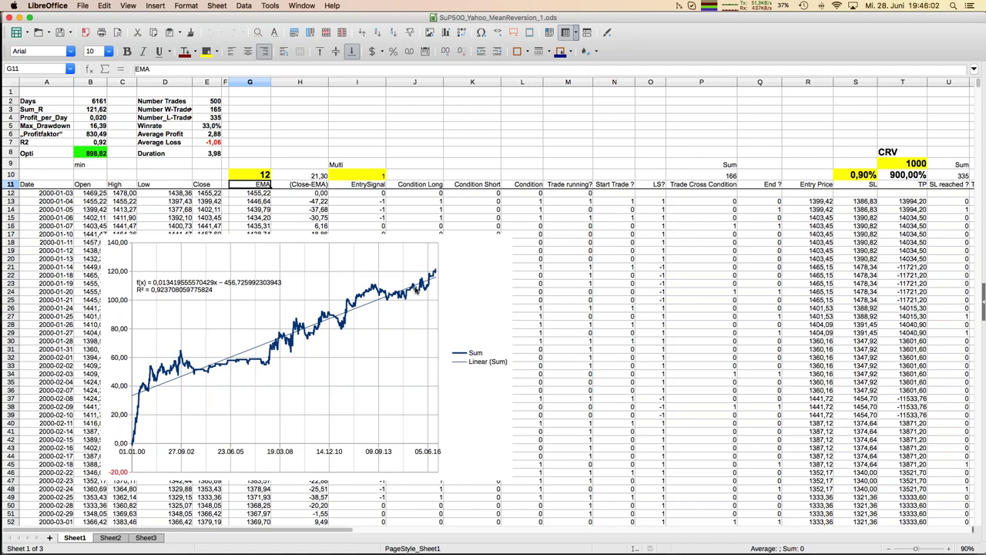
Return to Excel and accept the Solver solution for the Brent backtest
mouse_move(3, 409)
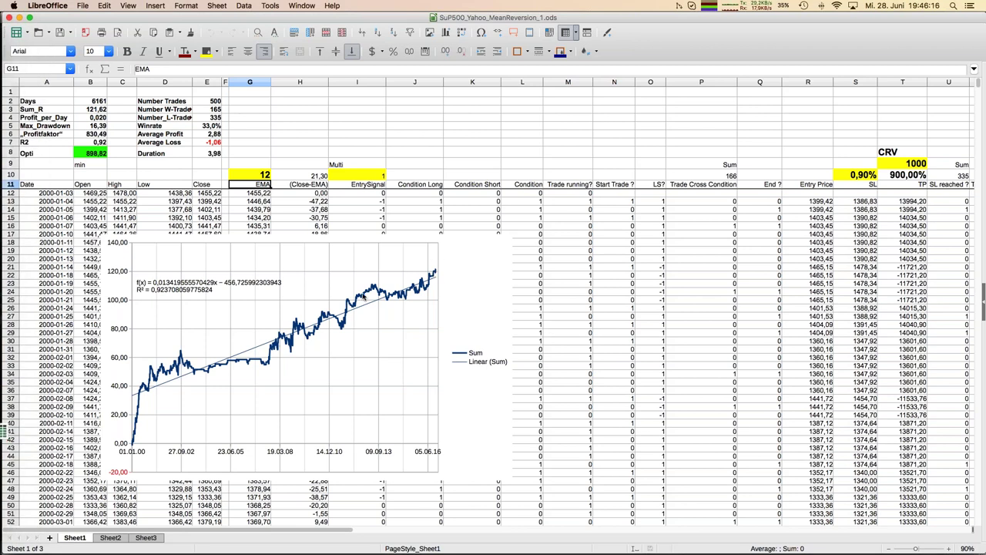
left_click(17, 431)
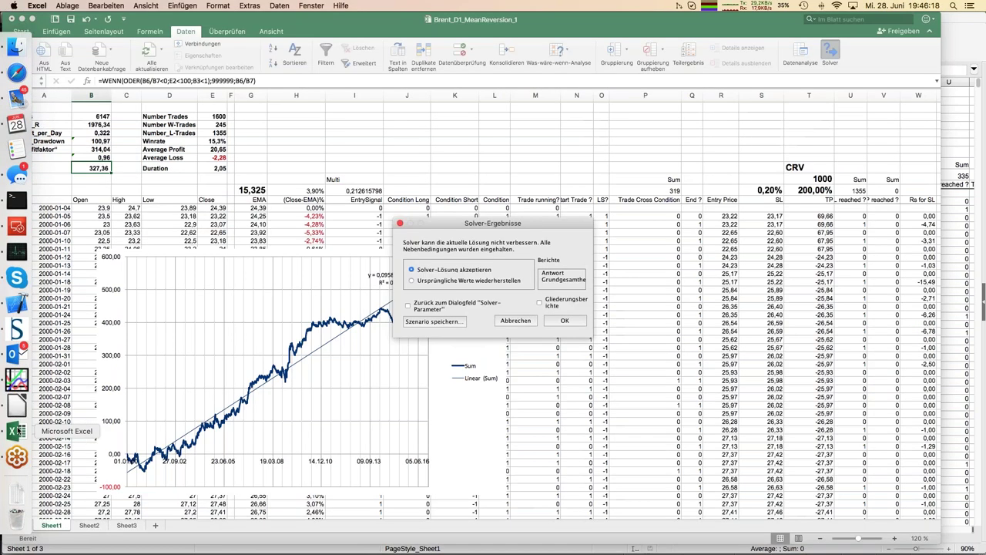
left_click(568, 325)
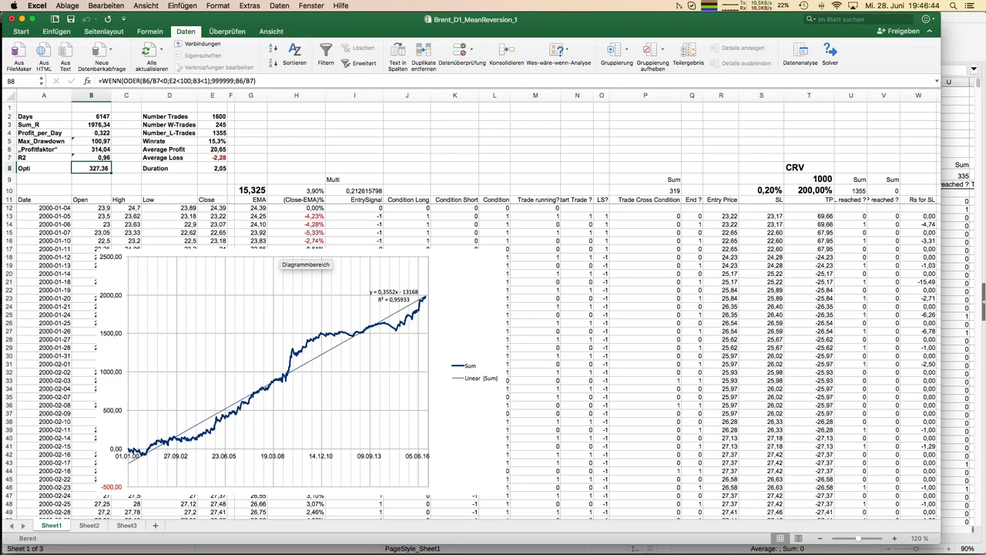
Round the optimised Brent EMA period in G10 to 15
left_click(252, 191)
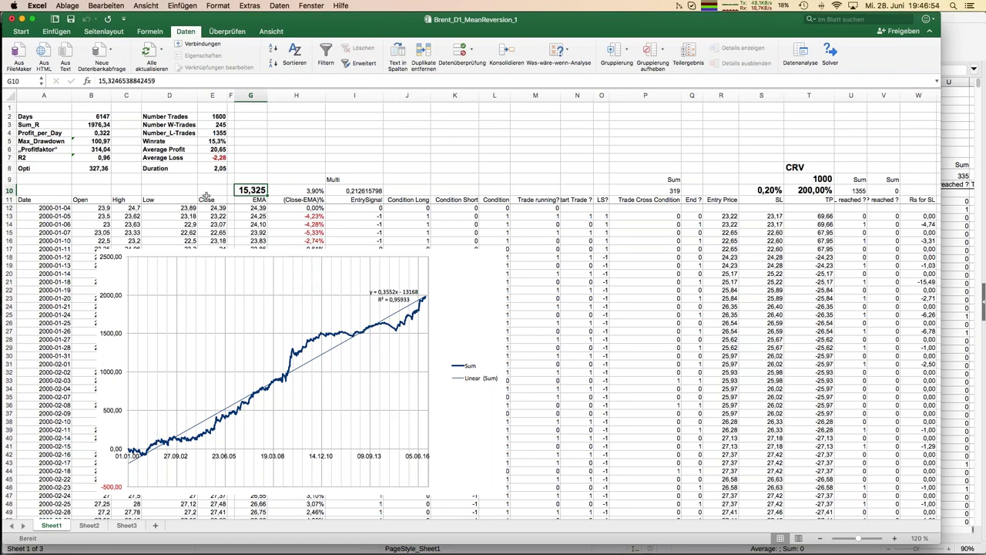
double_click(248, 190)
type("15")
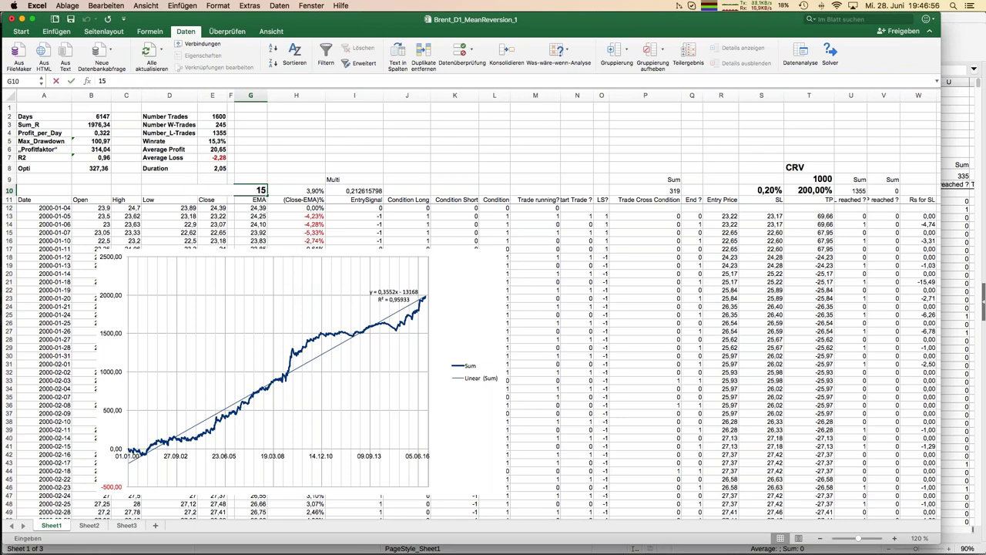
key("Return")
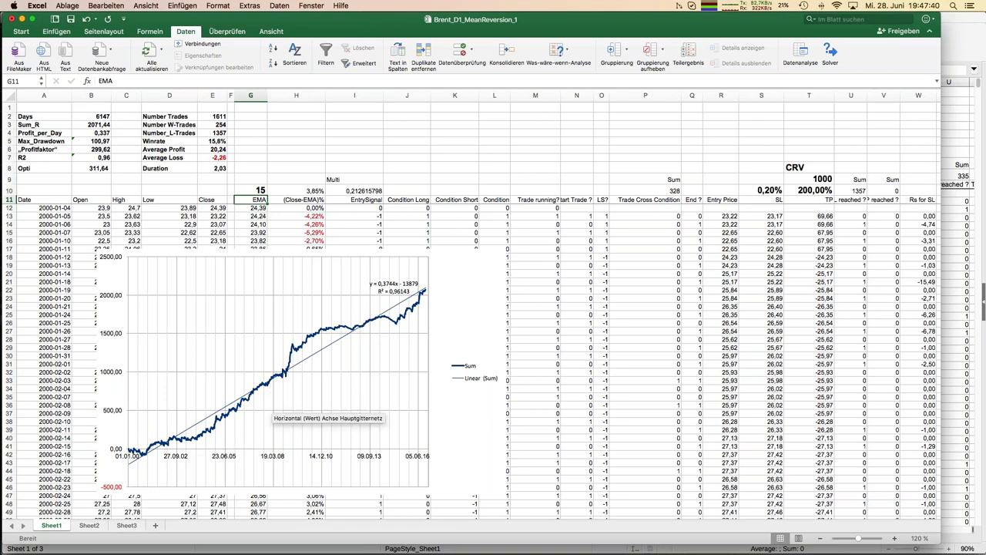
Examine the Brent equity curve against its linear trend line, together with the drawdown statistics
mouse_move(294, 348)
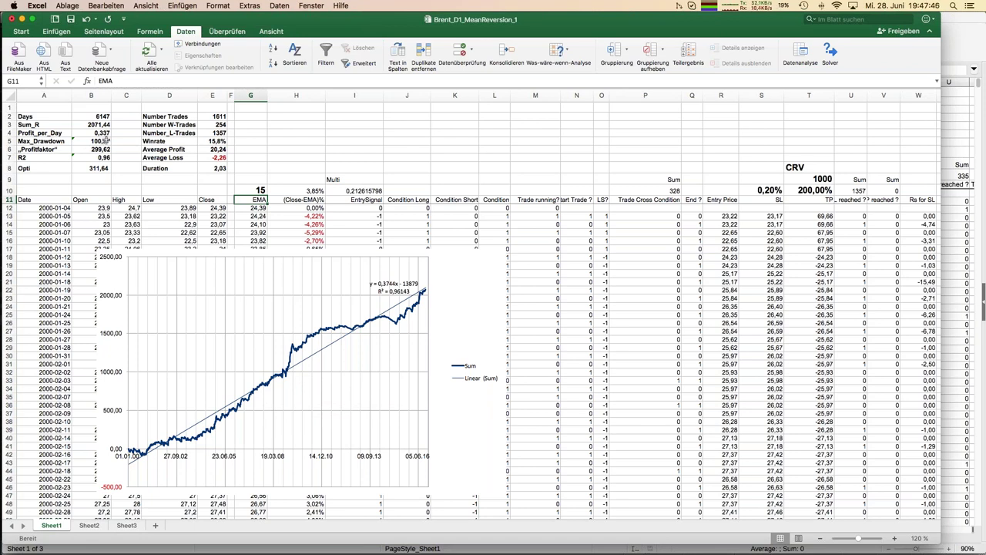
mouse_move(129, 452)
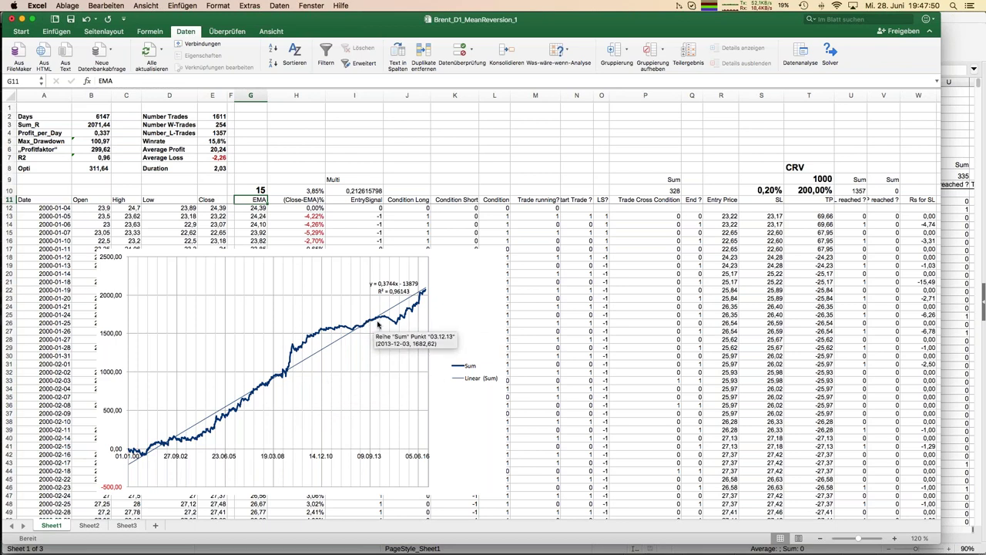
mouse_move(397, 328)
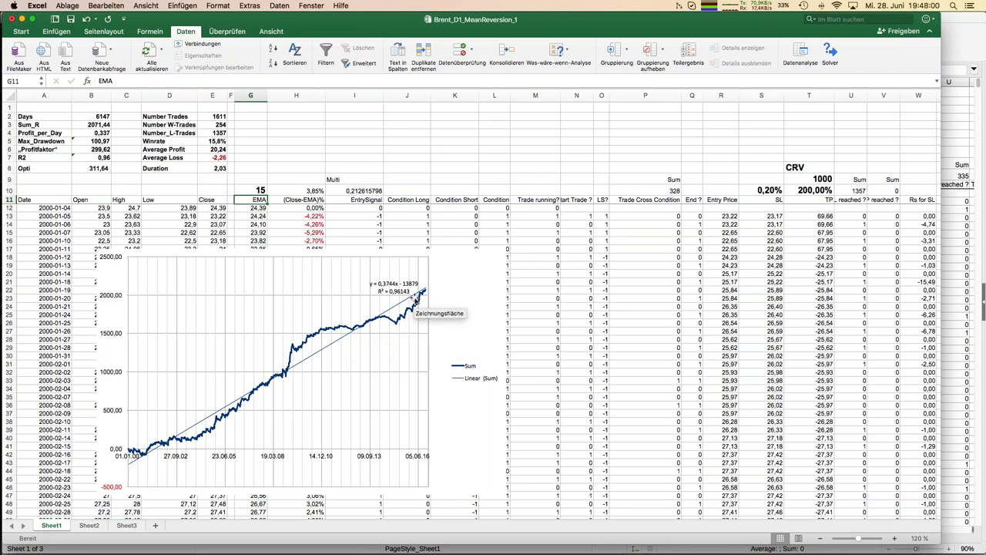
mouse_move(340, 329)
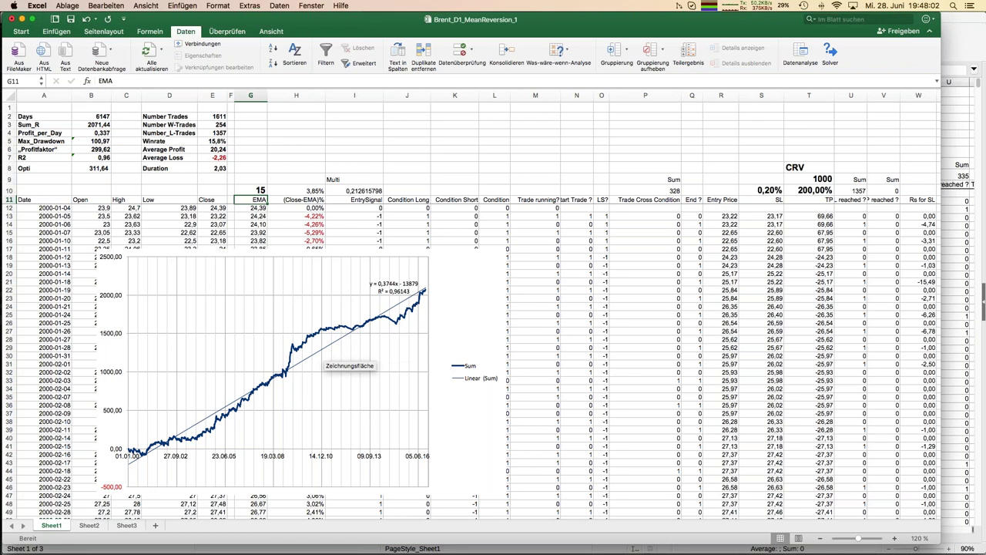
mouse_move(284, 381)
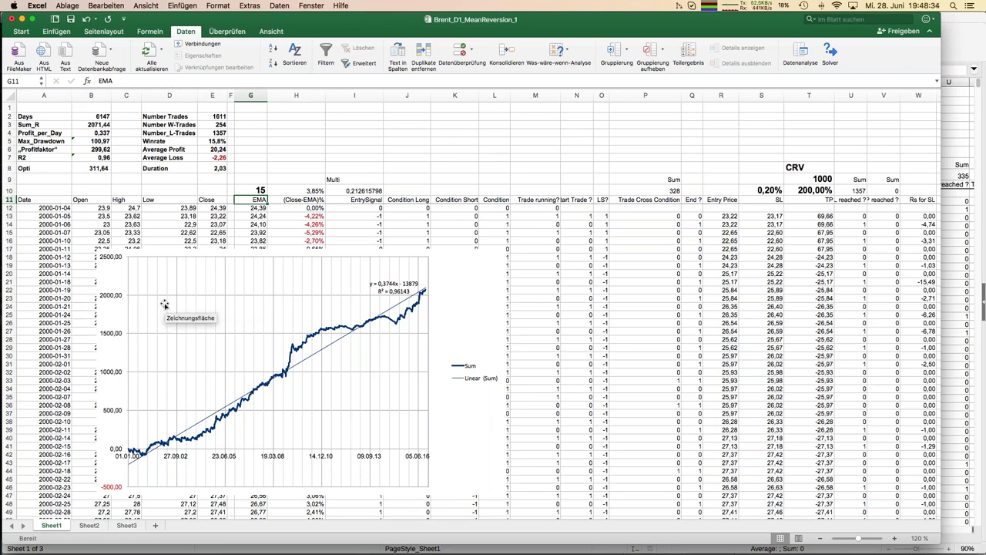
Switch to the Sensus MT4 Client Terminal and show the EURGBP chart on the H4 timeframe, zoomed out to include more history
mouse_move(3, 299)
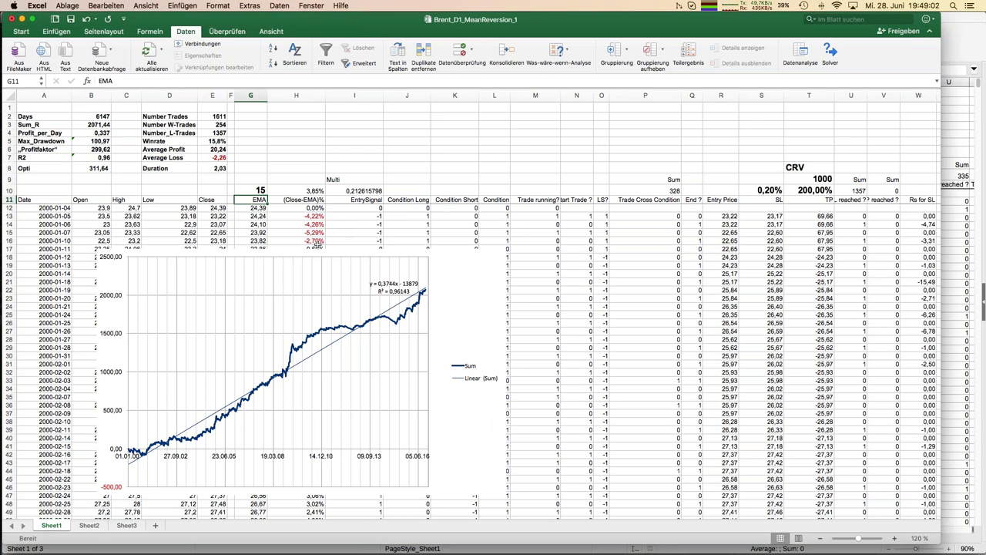
mouse_move(3, 385)
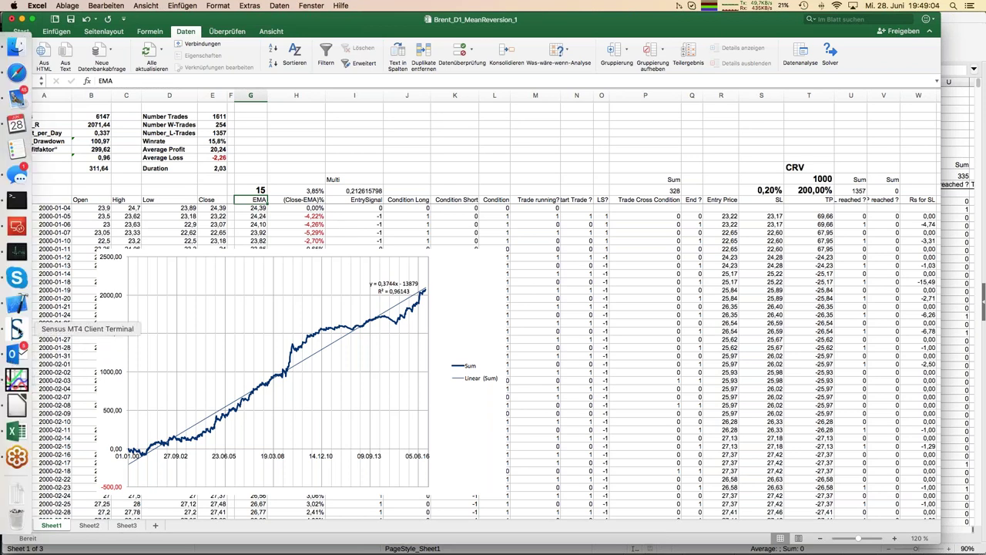
left_click(16, 329)
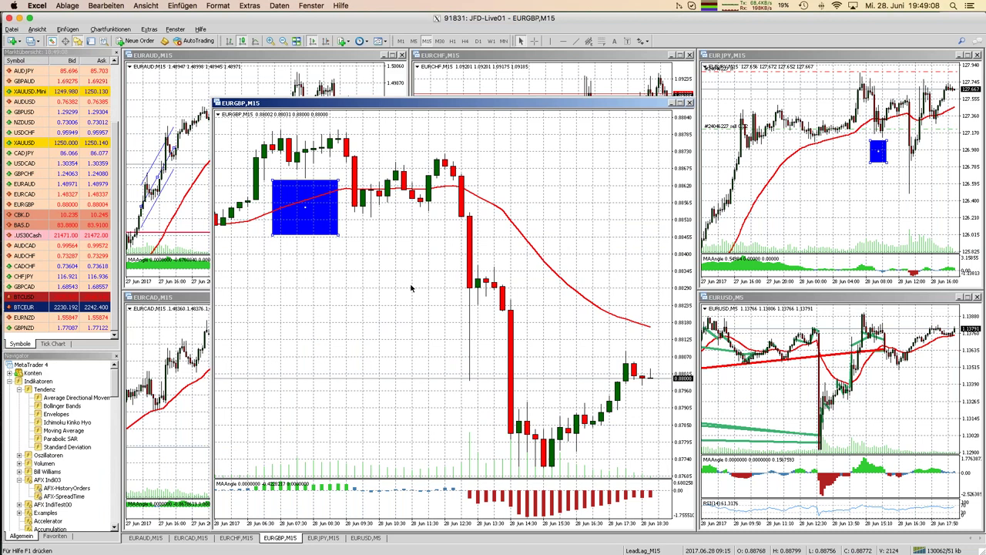
left_click(465, 44)
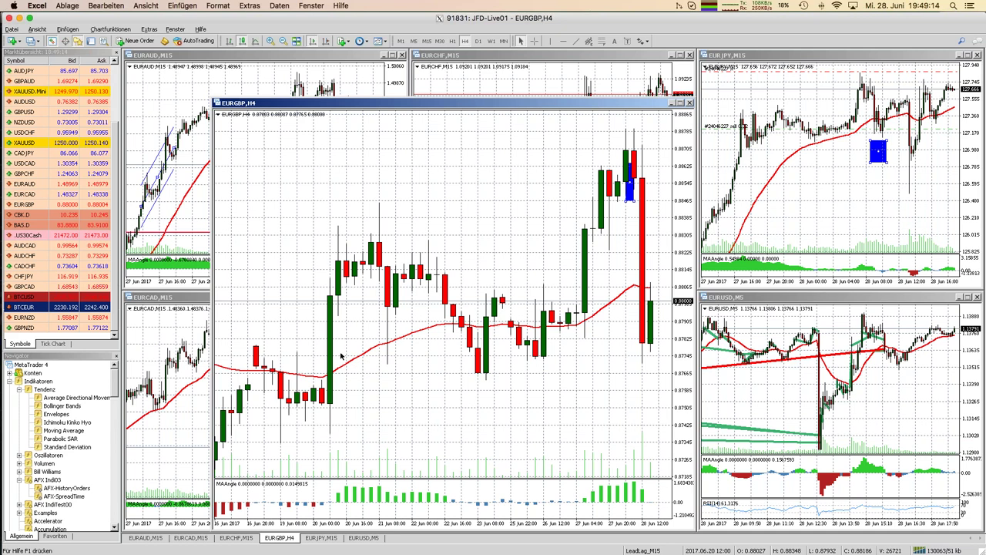
mouse_move(384, 348)
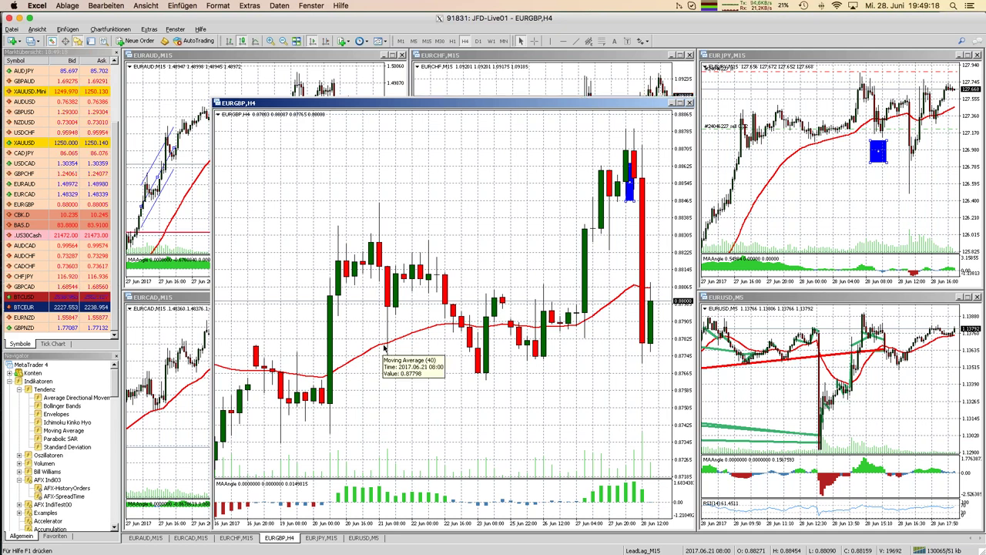
left_click(283, 42)
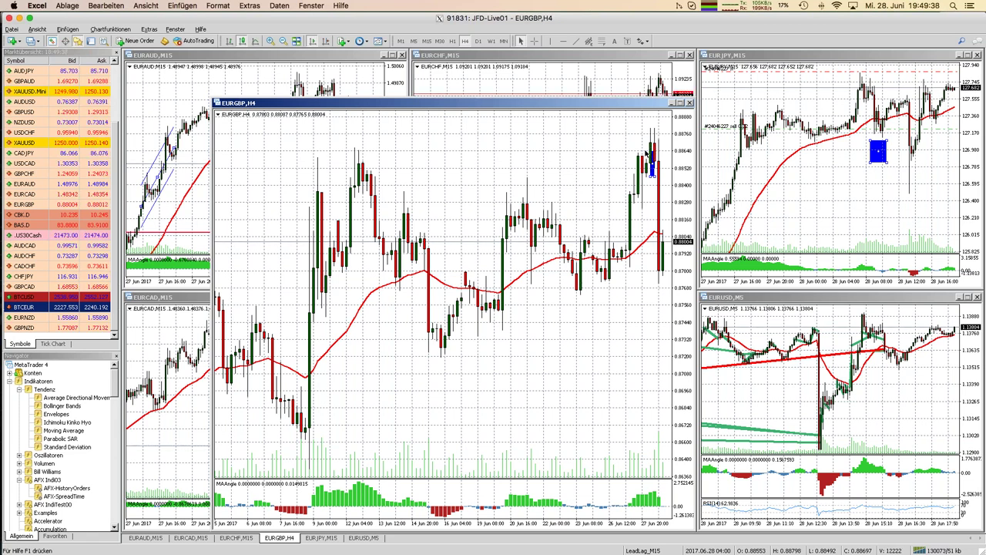
mouse_move(646, 154)
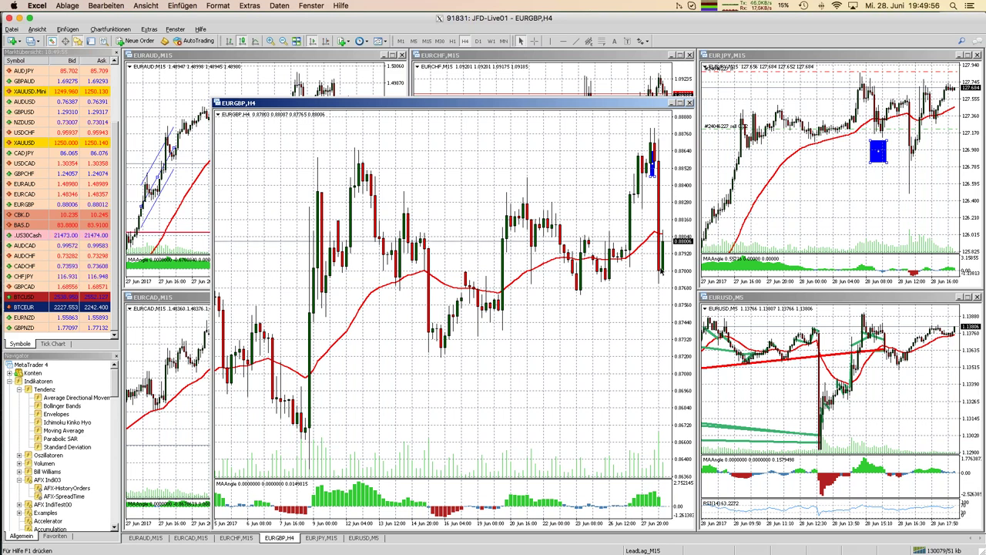
Check the latest candles on the EURGBP H4 chart, and switch to Excel to review the Brent backtest's winrate and trade statistics
mouse_move(657, 270)
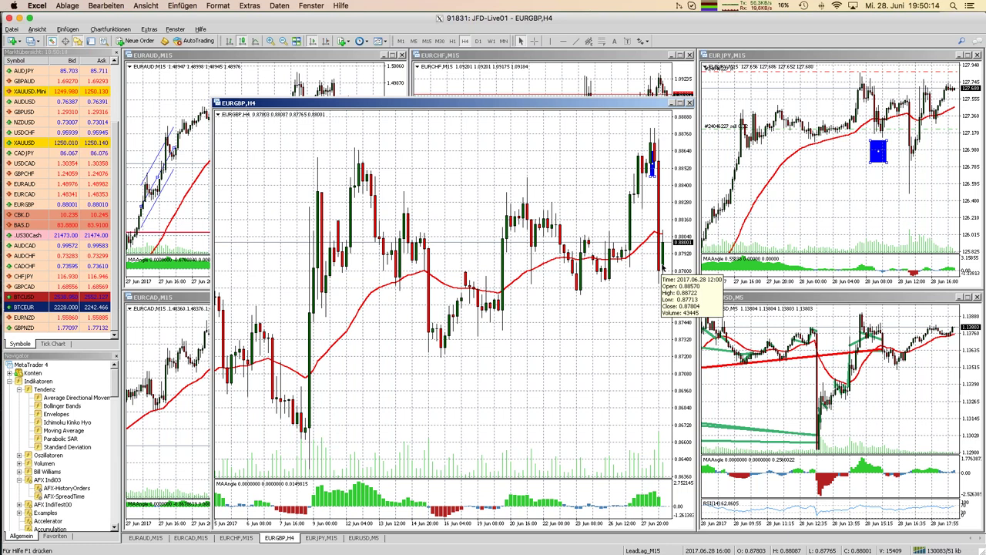
mouse_move(9, 327)
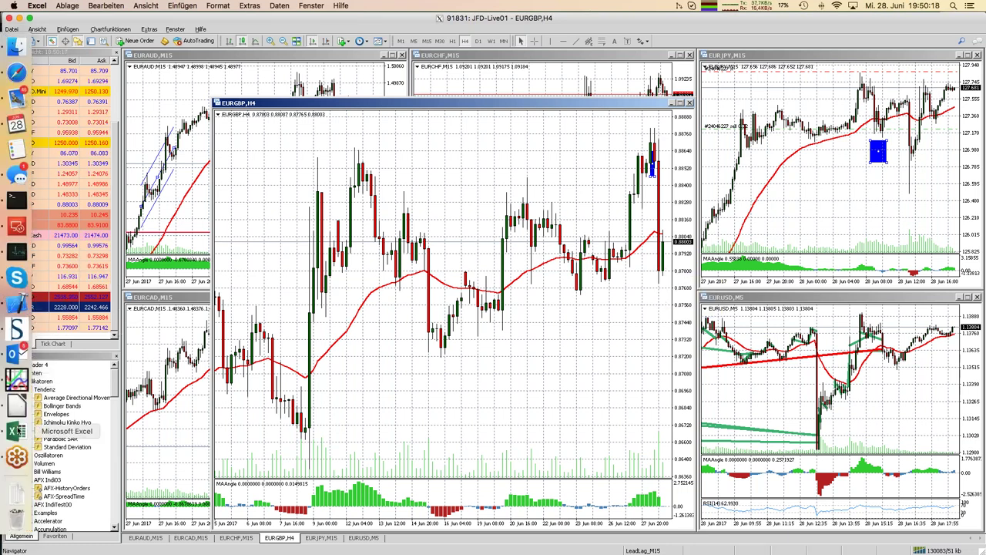
left_click(16, 430)
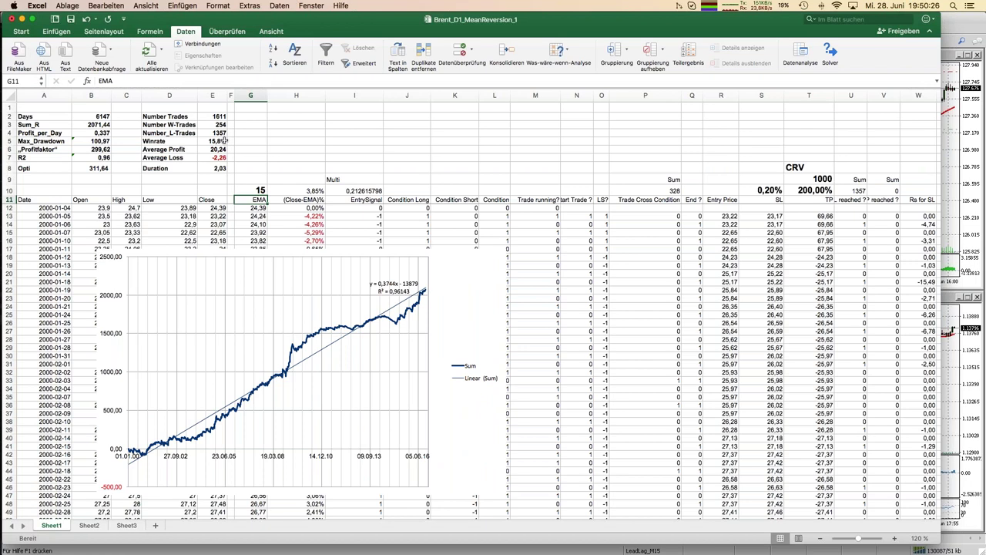
Return to the Sensus MT4 Client Terminal and examine the EURGBP H4 chart, zoomed out one level, for price deviations from the moving average
mouse_move(4, 227)
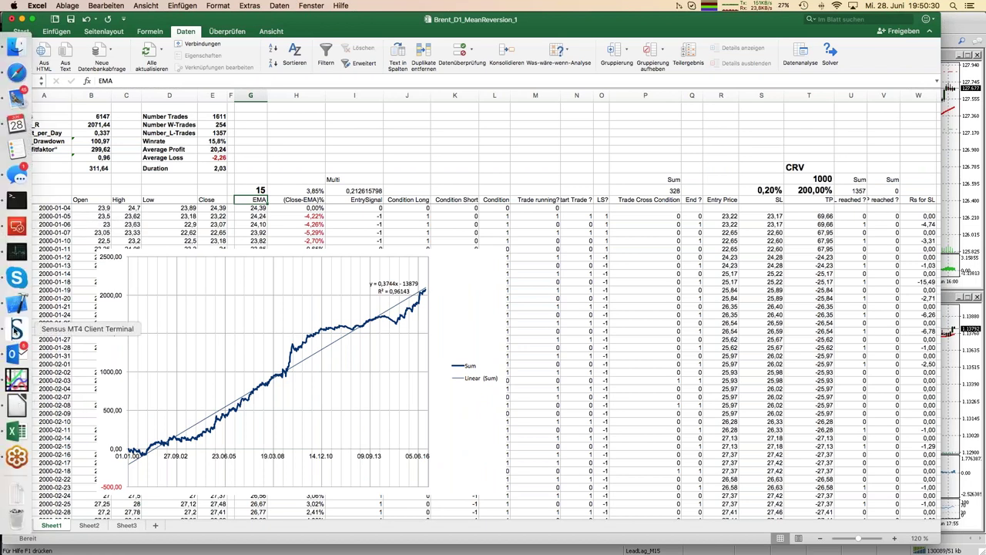
left_click(15, 329)
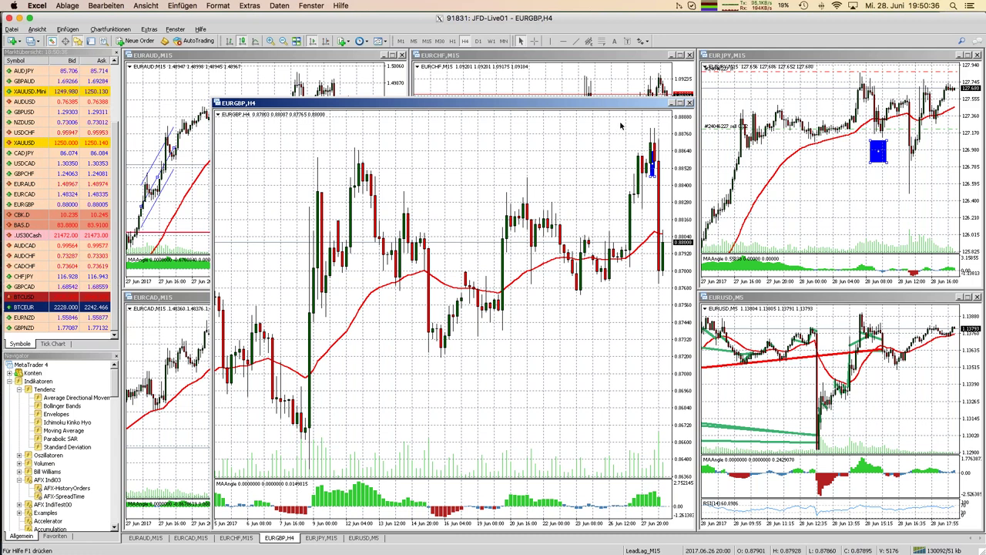
mouse_move(621, 126)
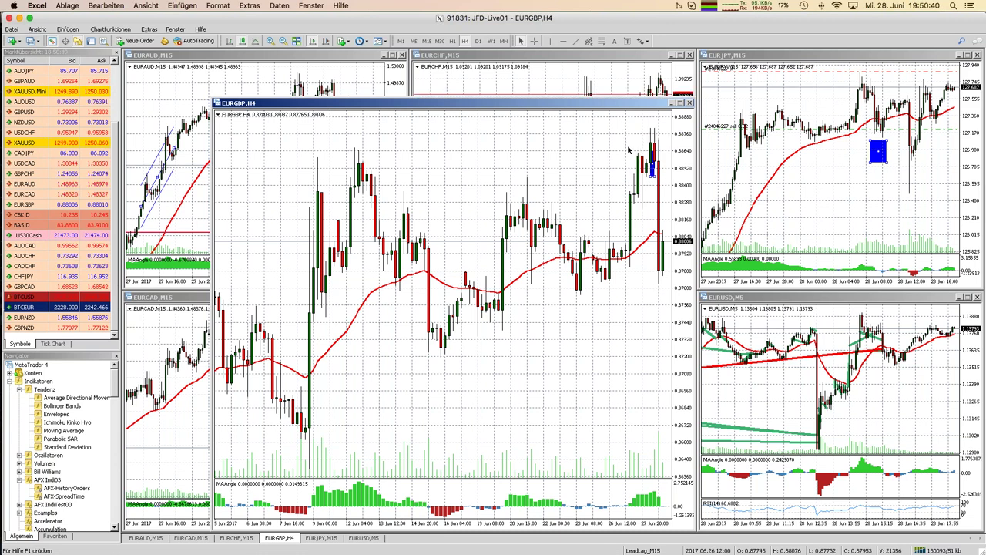
mouse_move(624, 154)
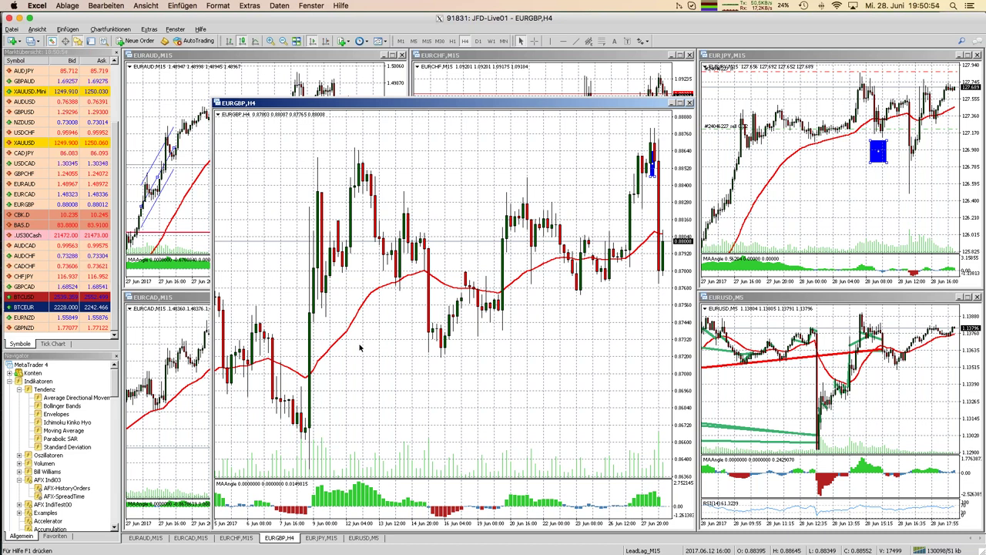
mouse_move(360, 210)
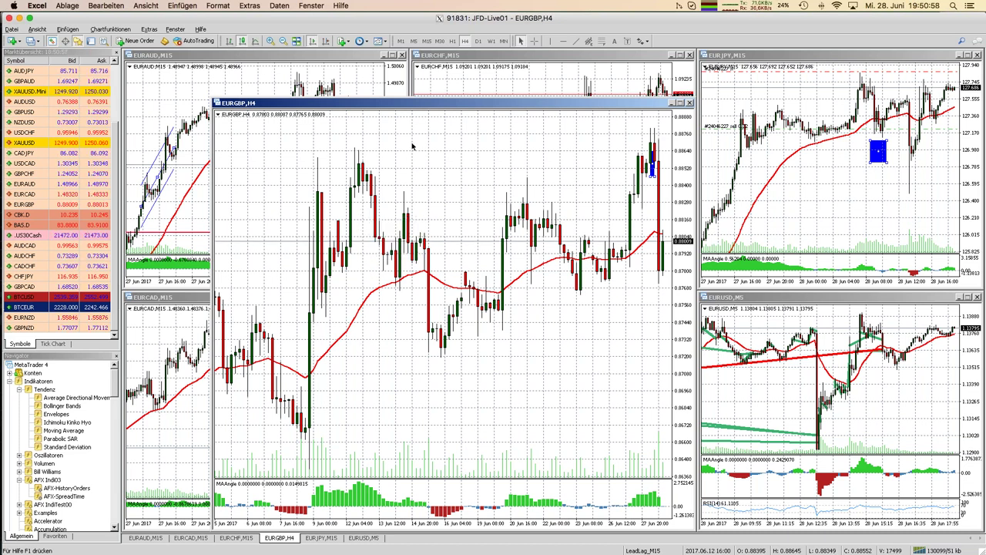
left_click(283, 42)
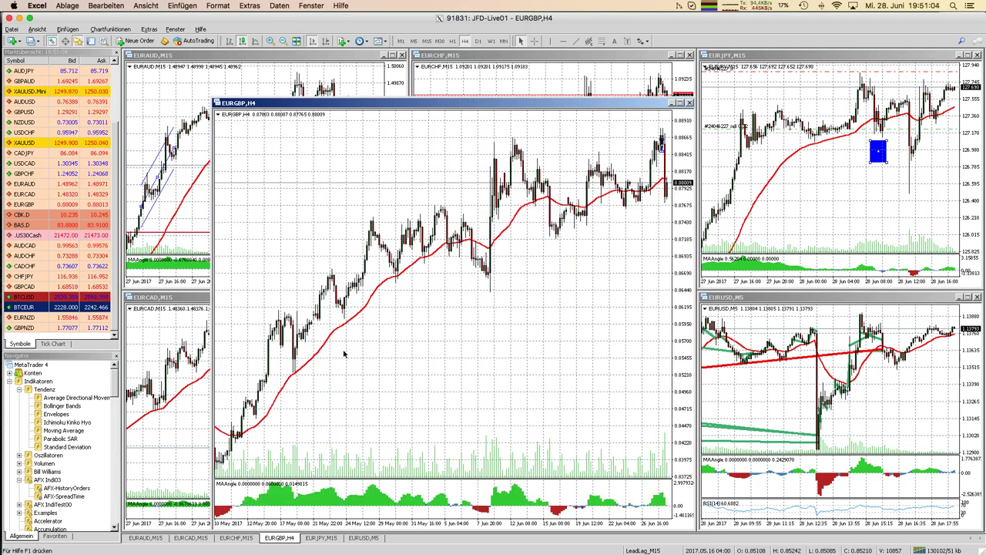
mouse_move(344, 353)
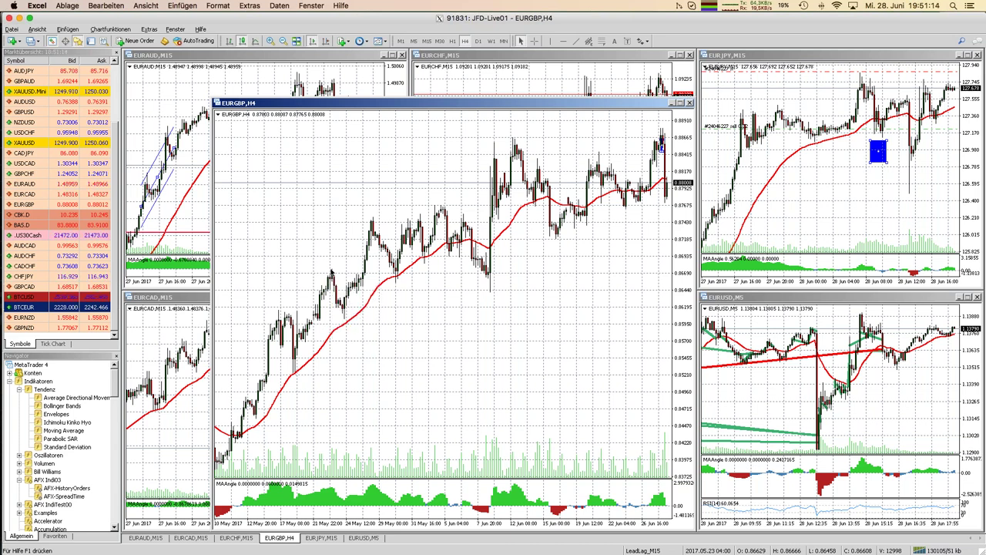
mouse_move(331, 281)
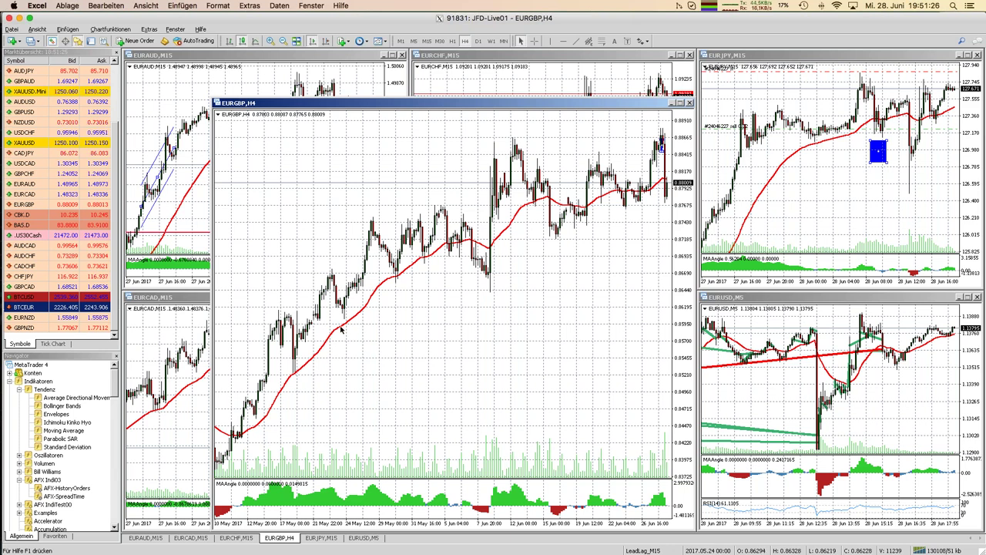
mouse_move(342, 329)
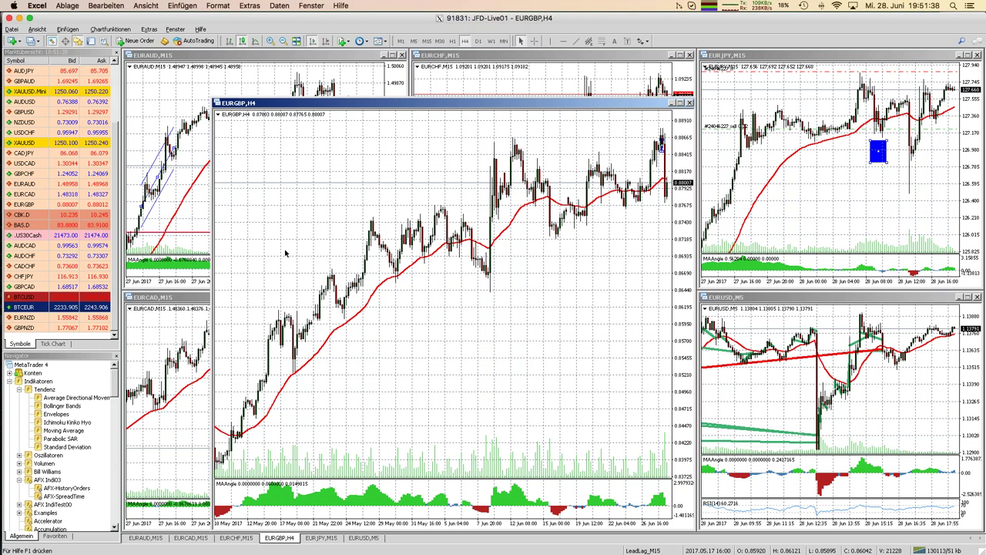
mouse_move(258, 250)
Switch through LibreOffice to the Brent backtest in Excel and inspect the EMA period in G10 and the Opti formula in B8
mouse_move(2, 254)
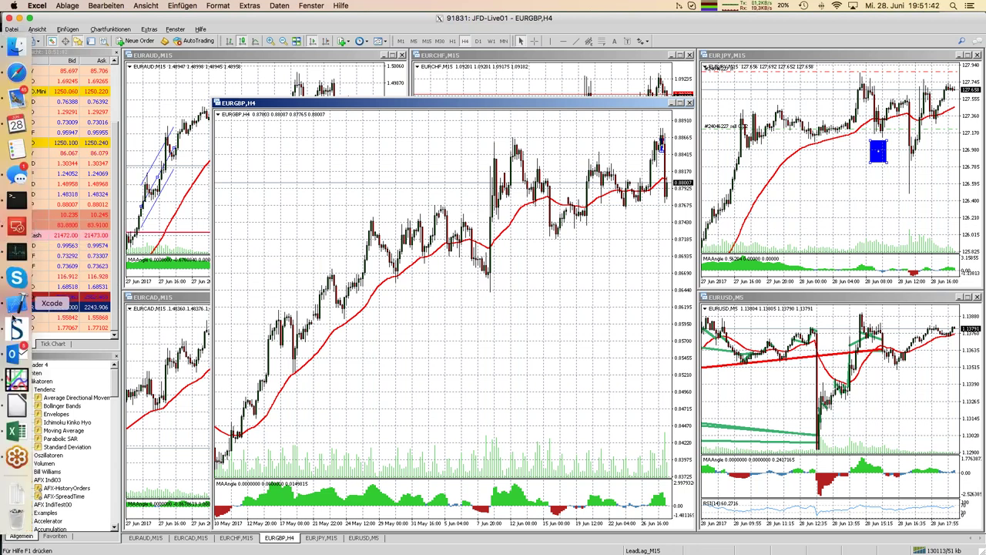
left_click(16, 407)
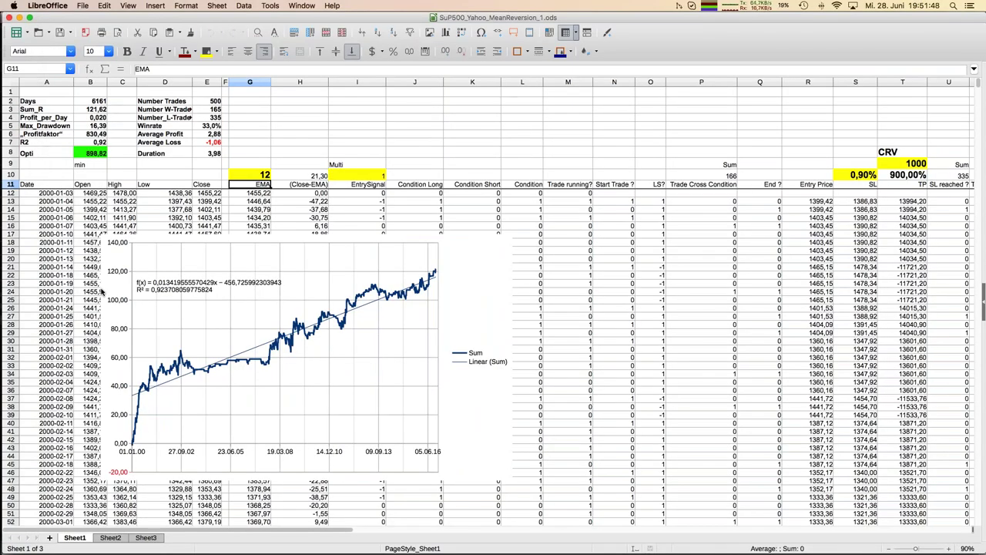
mouse_move(2, 370)
left_click(17, 430)
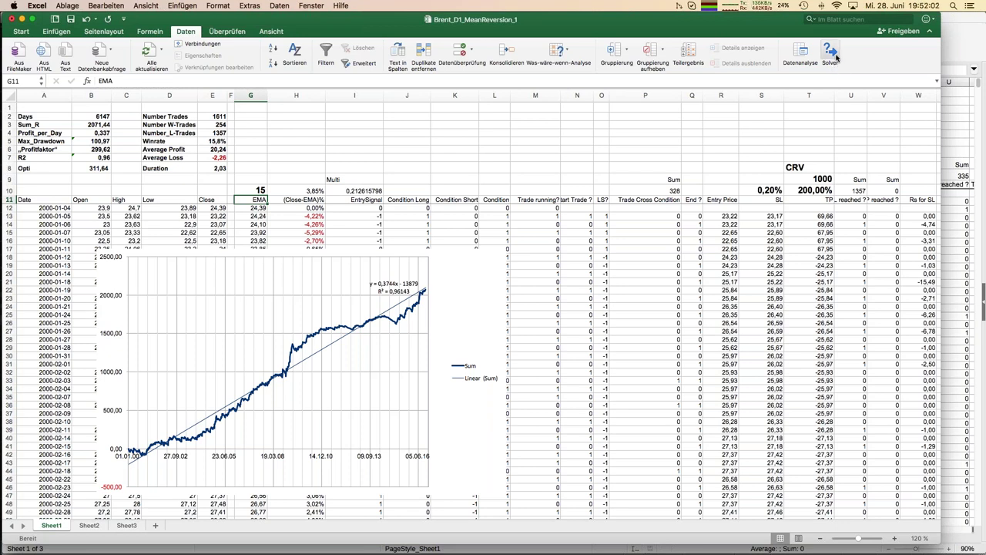
left_click(254, 191)
left_click(94, 168)
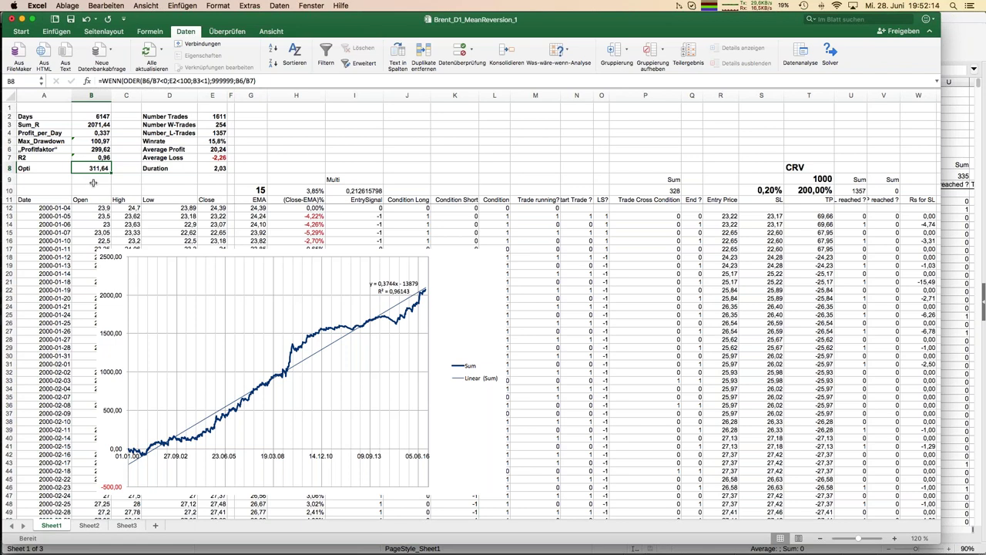
Switch to LibreOffice and show the Summary slide, number 11, of JFD_Brokers_Webinar_MeanReversion_EN_20170628.odp
mouse_move(3, 262)
left_click(23, 410)
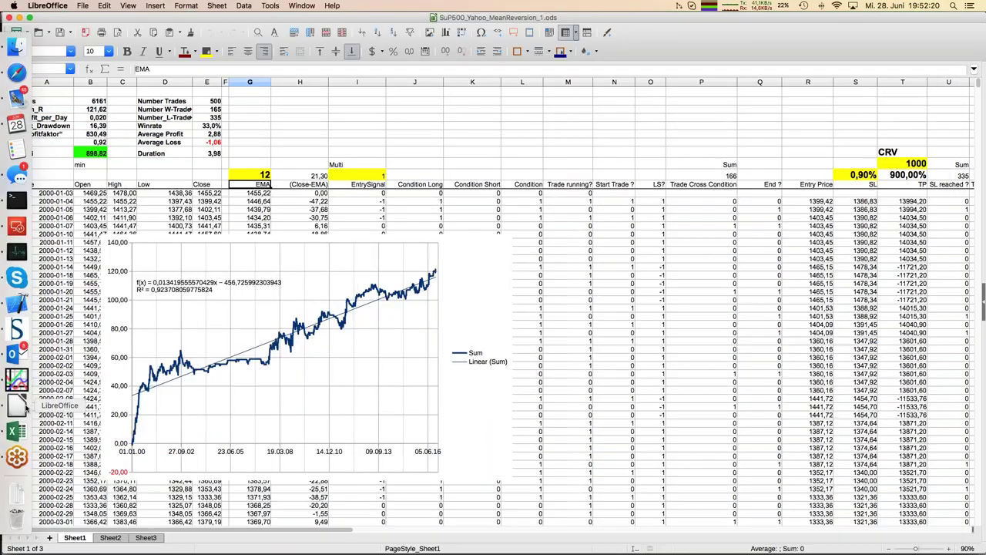
left_click(301, 5)
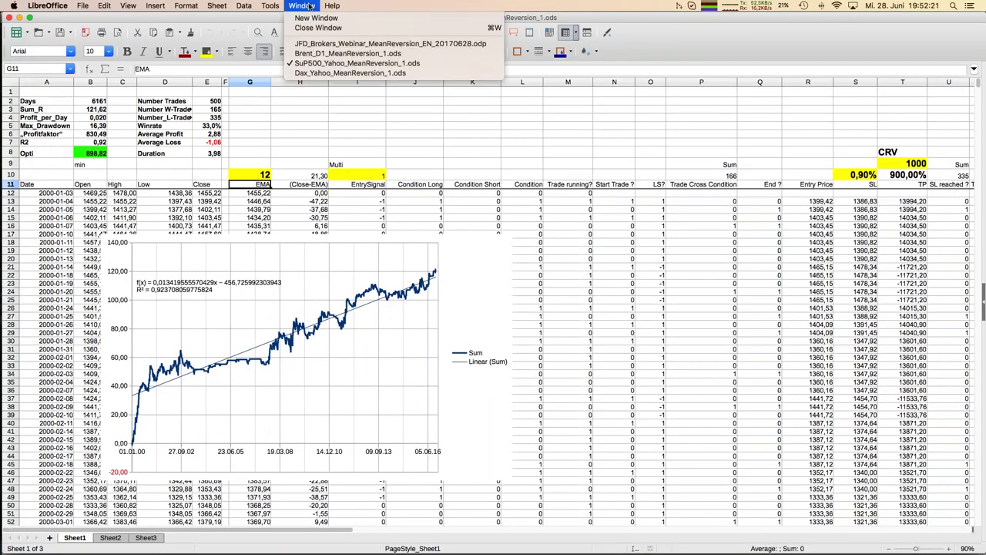
left_click(347, 43)
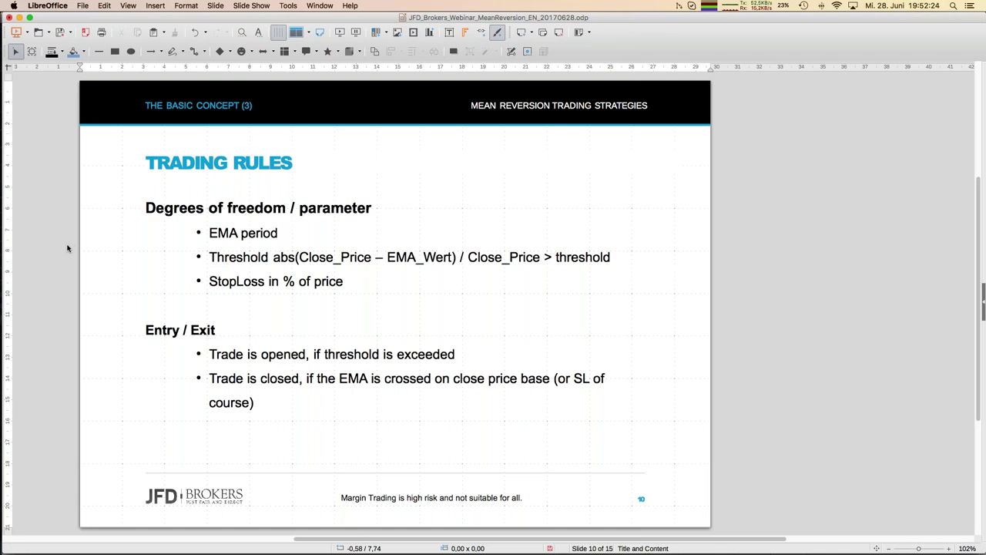
key("Page_Down")
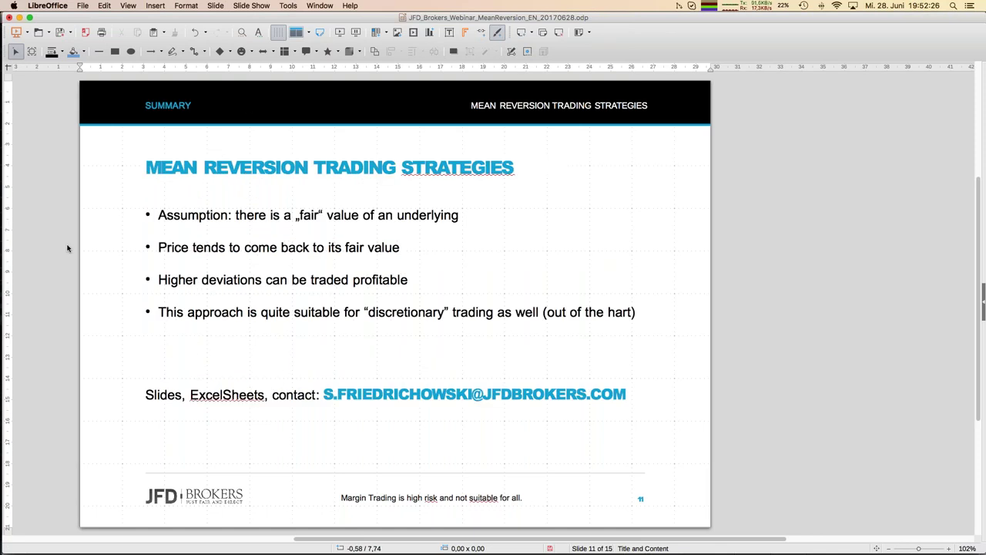